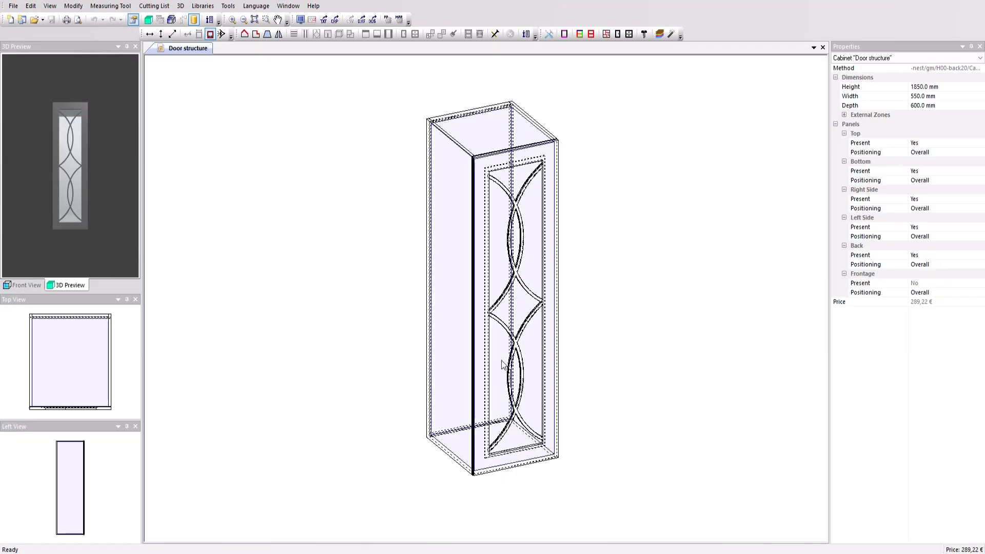
- Select the single front door of the Example 1 cabinet
{"action": "scroll", "coordinate": [565, 358], "scroll_direction": "up", "scroll_amount": 2}
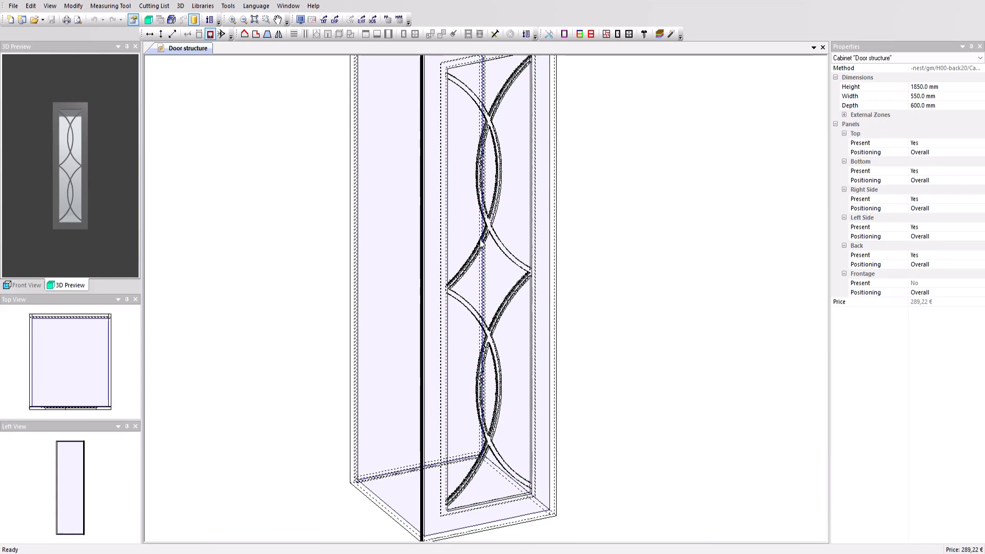
{"action": "scroll", "coordinate": [530, 282], "scroll_direction": "down", "scroll_amount": 2}
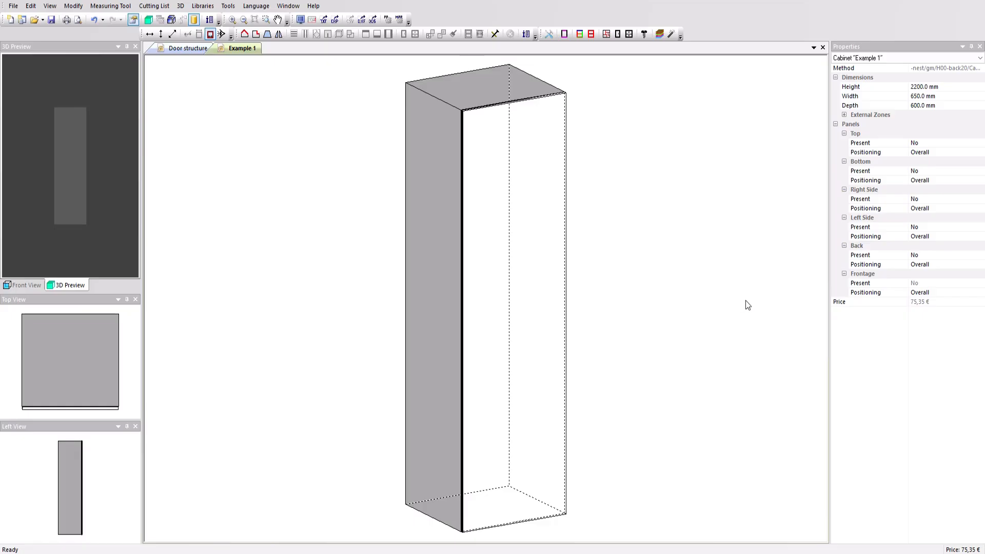
{"action": "scroll", "coordinate": [628, 249], "scroll_direction": "down", "scroll_amount": 1}
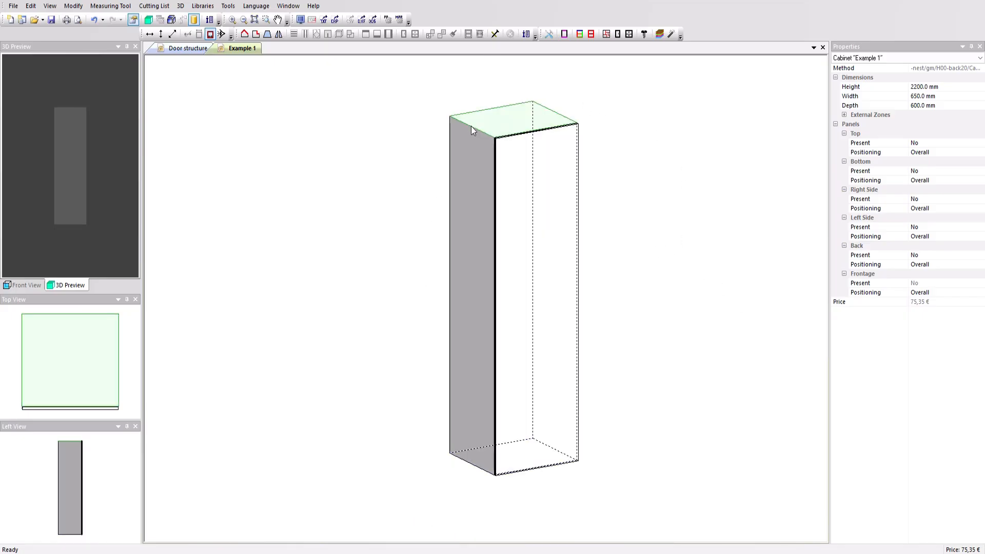
{"action": "left_click", "coordinate": [523, 207]}
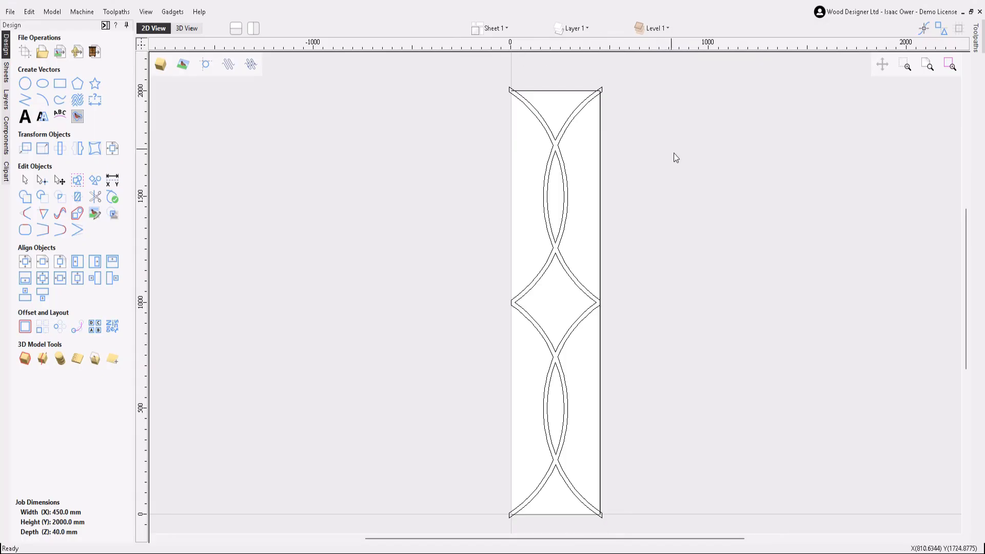
- Switch to the vector design program and examine the closed outer and diamond vectors of the curved lattice pattern
{"action": "scroll", "coordinate": [590, 361], "scroll_direction": "down", "scroll_amount": 1}
{"action": "scroll", "coordinate": [612, 337], "scroll_direction": "up", "scroll_amount": 2}
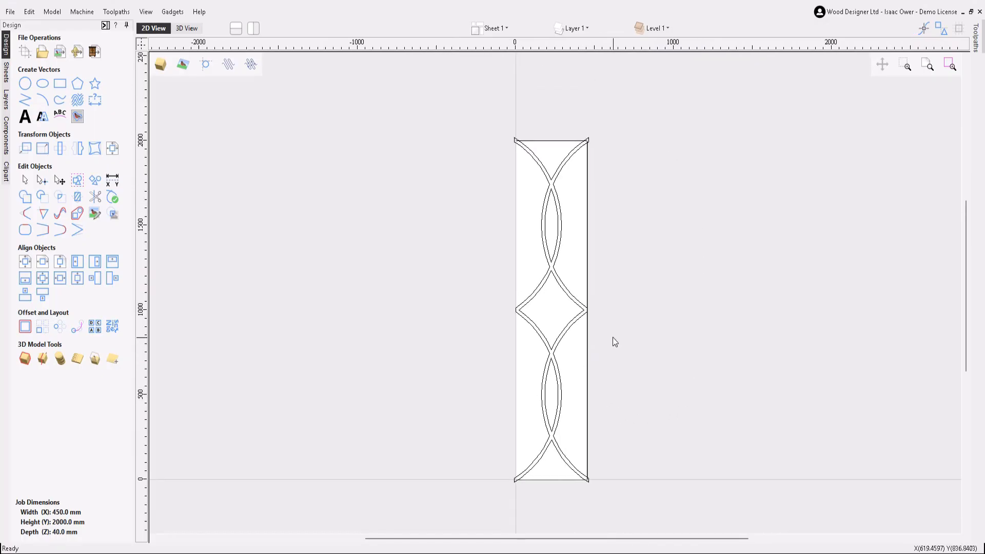
{"action": "middle_click_drag", "start_coordinate": [697, 290], "coordinate": [676, 300]}
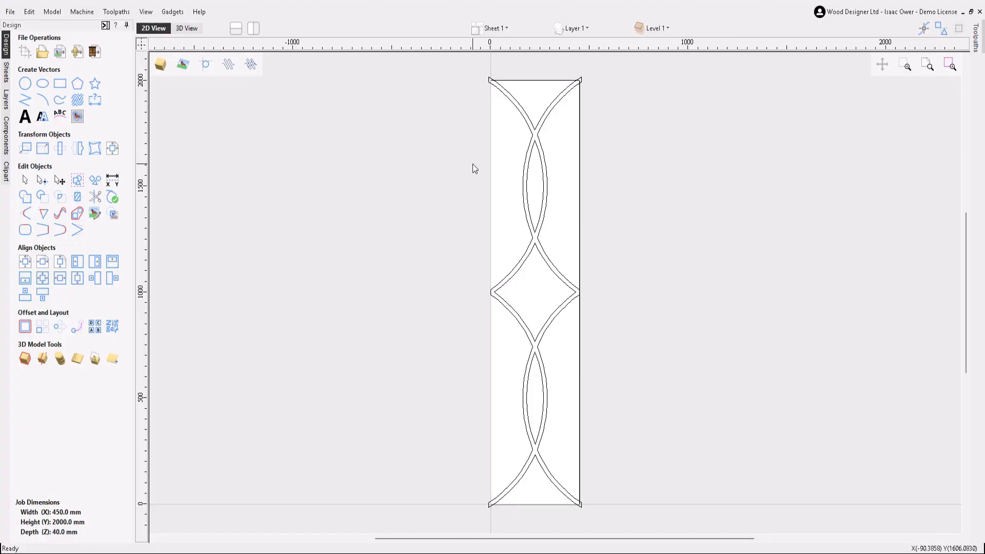
{"action": "left_click", "coordinate": [529, 158]}
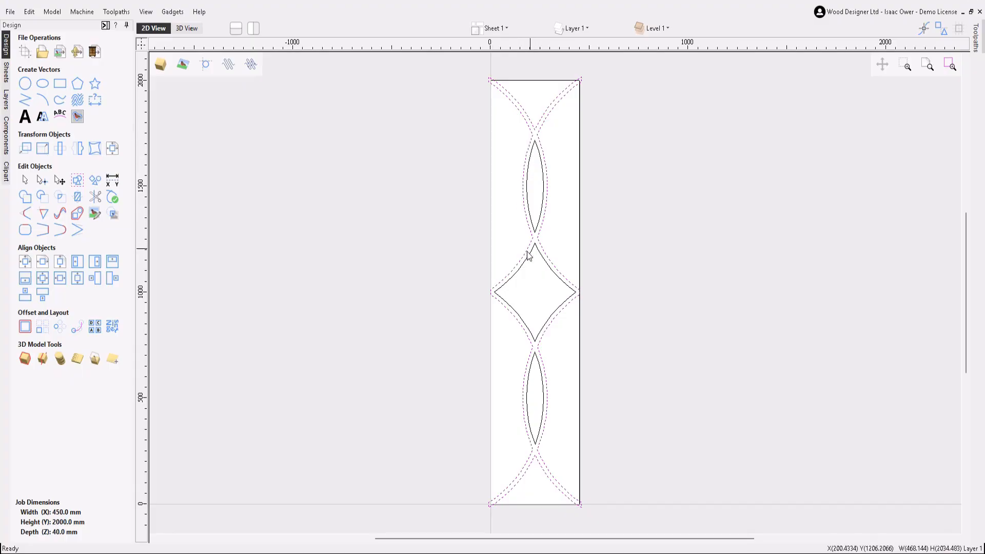
{"action": "left_click", "coordinate": [528, 201]}
{"action": "left_click", "coordinate": [556, 318]}
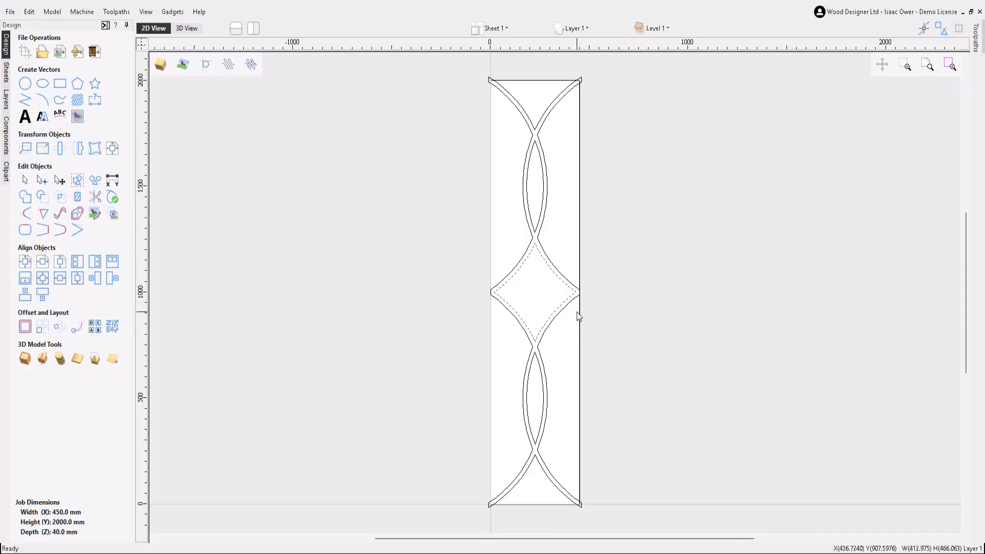
{"action": "scroll", "coordinate": [576, 312], "scroll_direction": "down", "scroll_amount": 1}
{"action": "middle_click_drag", "start_coordinate": [690, 333], "coordinate": [681, 325]}
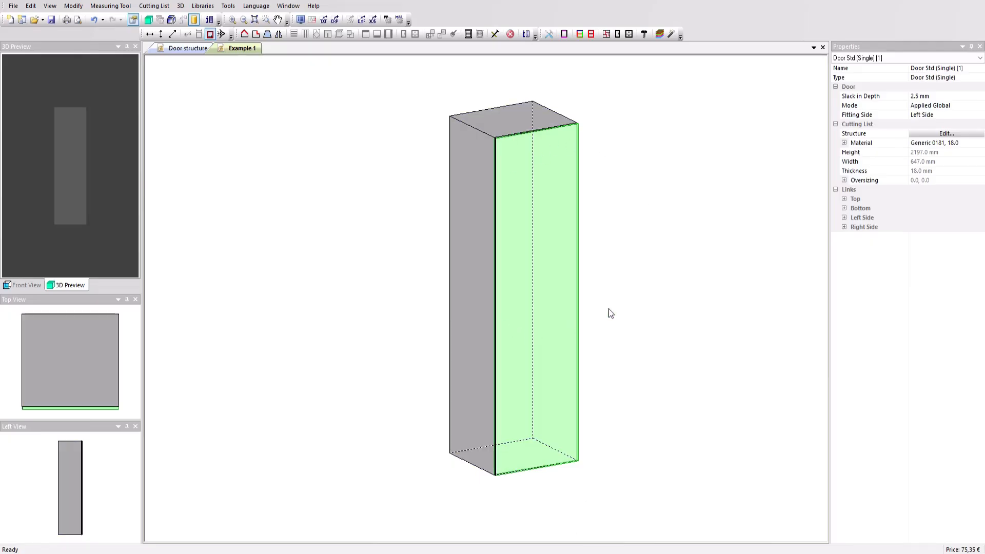
- Add a through inner tooling to the door with the Parallel to Panel shape, offset 100 mm from the panel edges
{"action": "left_click", "coordinate": [934, 133]}
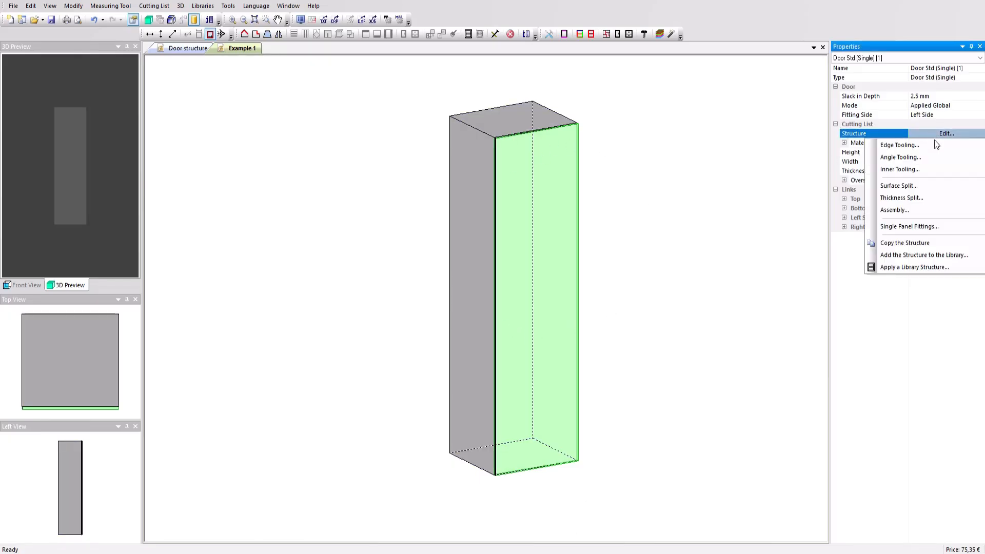
{"action": "left_click", "coordinate": [901, 169]}
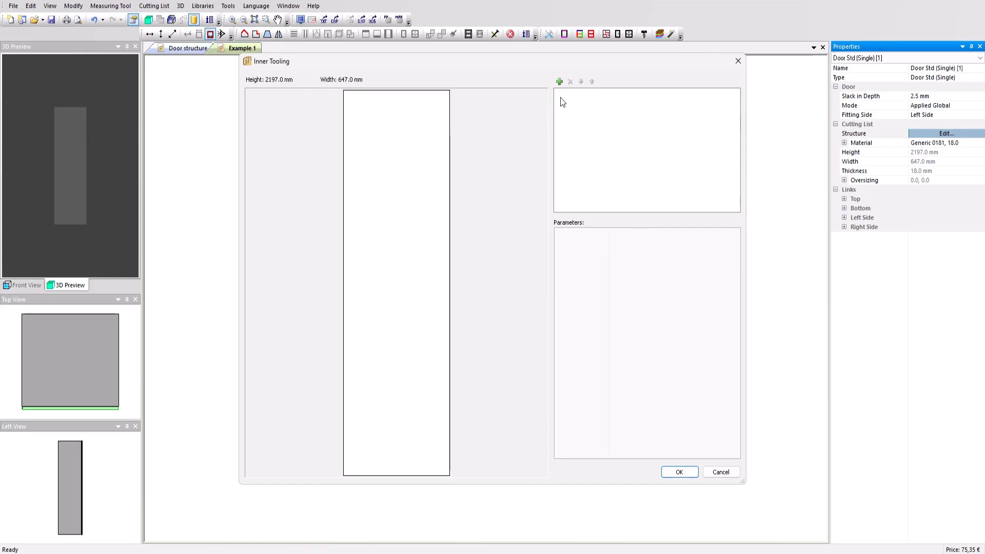
{"action": "left_click", "coordinate": [559, 81]}
{"action": "left_click", "coordinate": [647, 243]}
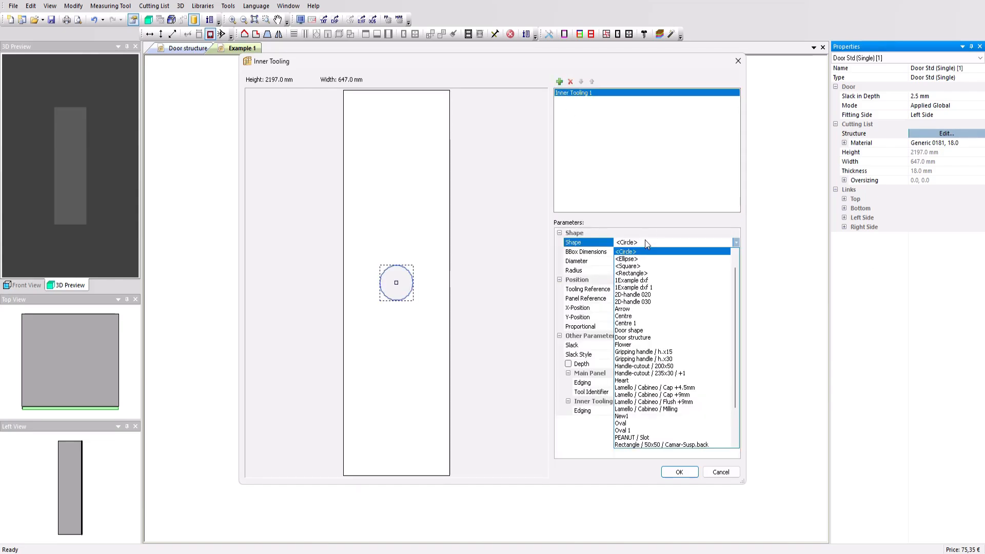
{"action": "left_click", "coordinate": [639, 260]}
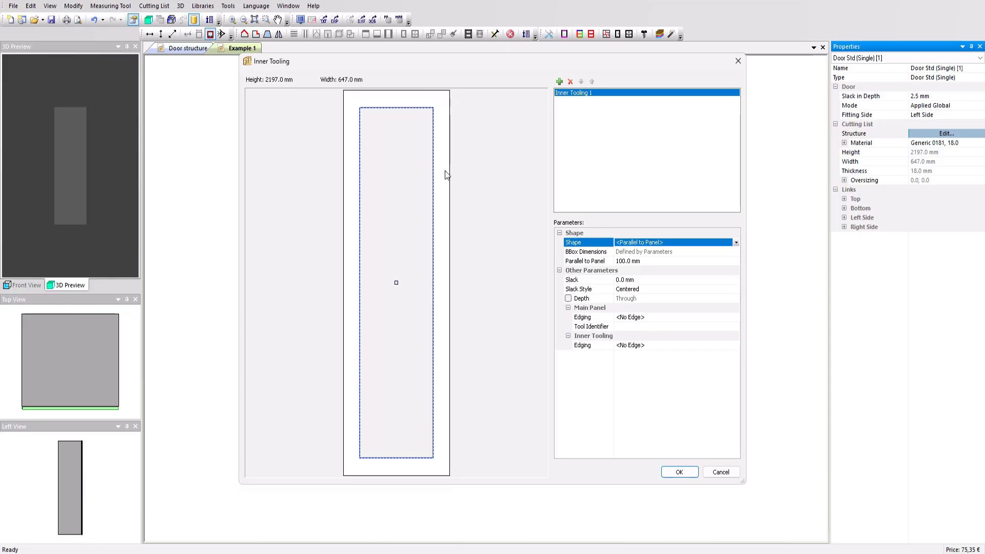
{"action": "left_click", "coordinate": [583, 261]}
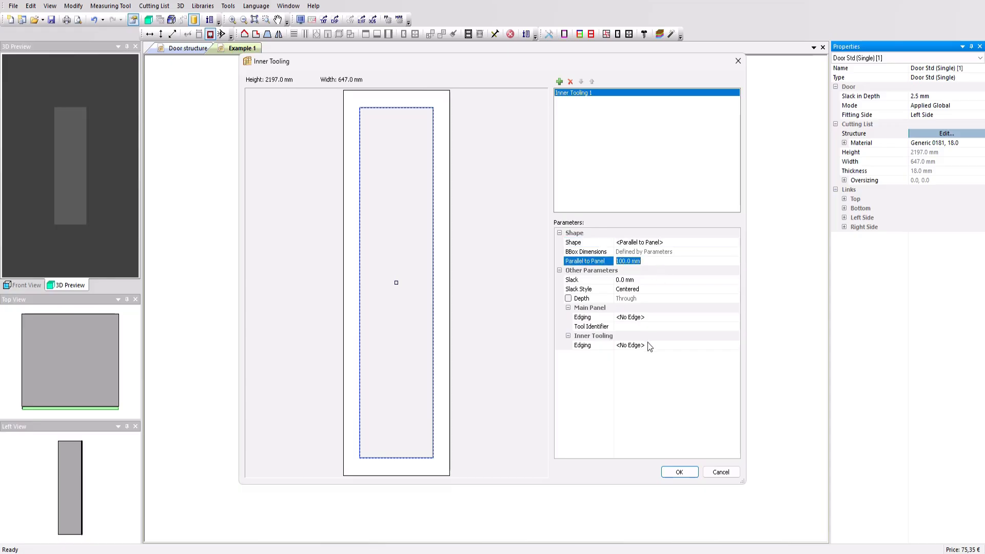
{"action": "left_click", "coordinate": [679, 472]}
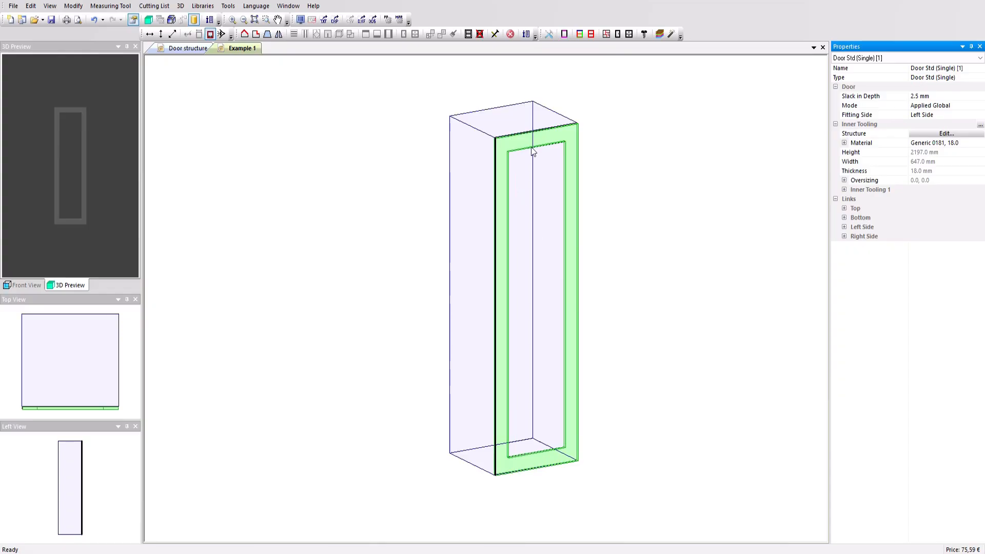
- Add a second inner tooling to the door, parallel to the panel, with an offset of 80 mm
{"action": "left_click", "coordinate": [966, 134]}
{"action": "left_click", "coordinate": [912, 170]}
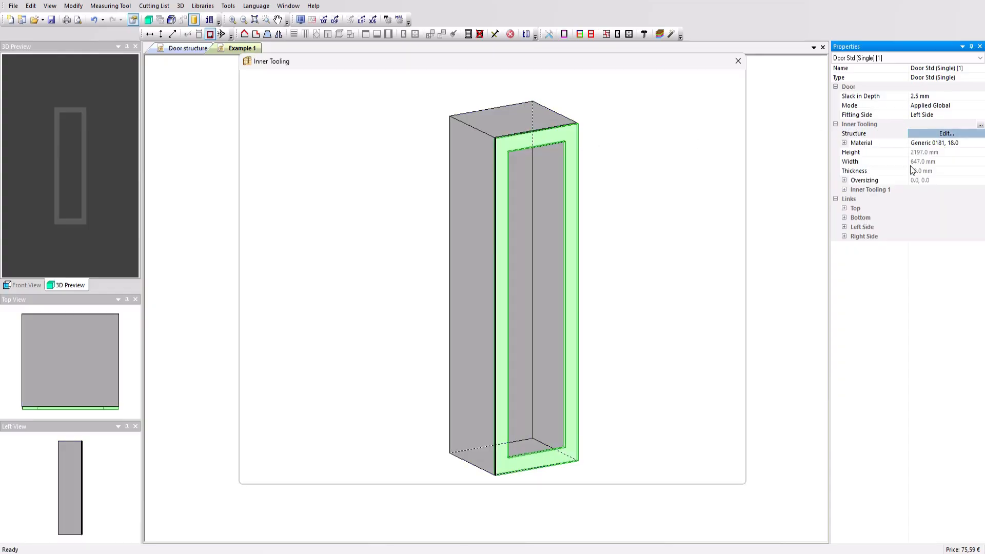
{"action": "left_click", "coordinate": [559, 81]}
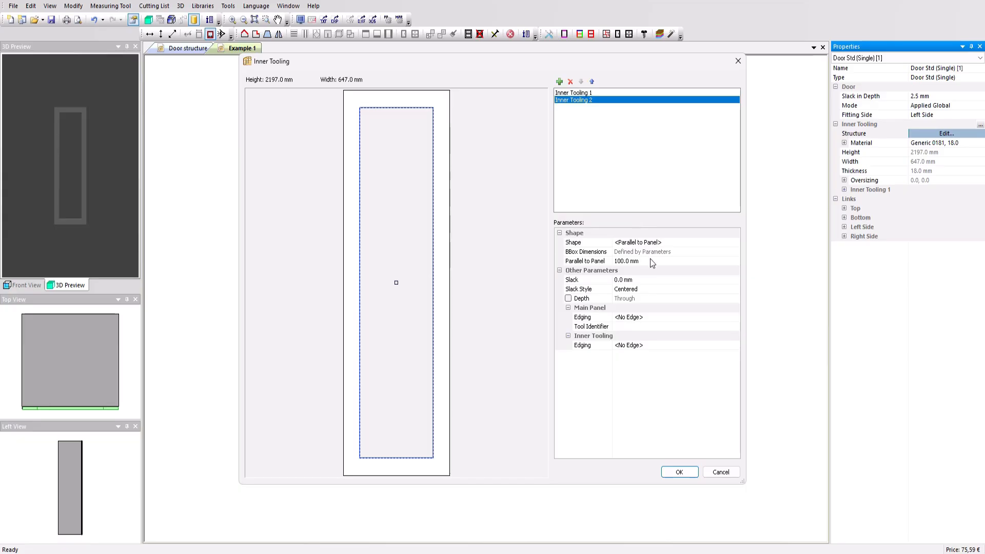
{"action": "left_click", "coordinate": [585, 261]}
{"action": "type", "text": "80"}
{"action": "key", "text": "Return"}
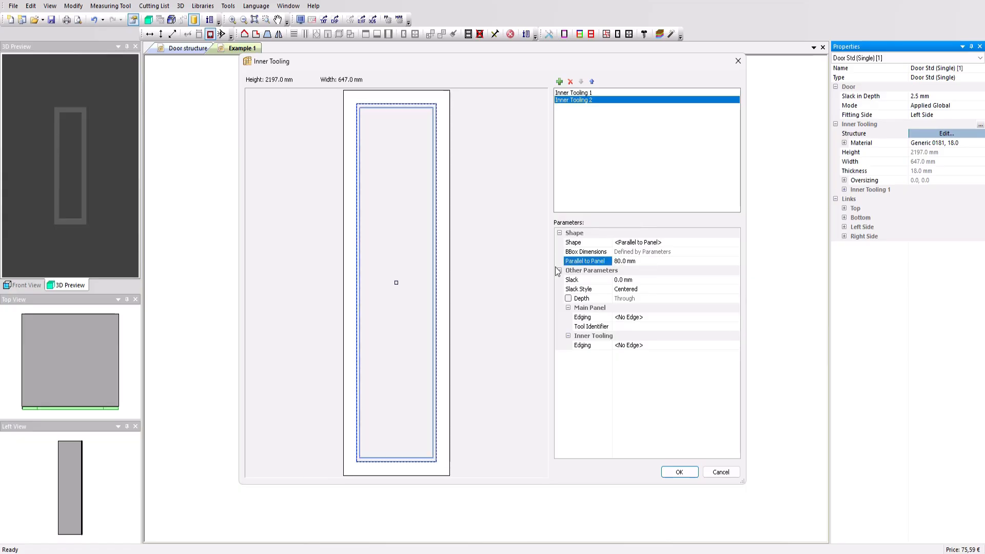
- Limit the second inner tooling to a depth of 4 mm on the Back face and apply it to the door
{"action": "left_click", "coordinate": [567, 300]}
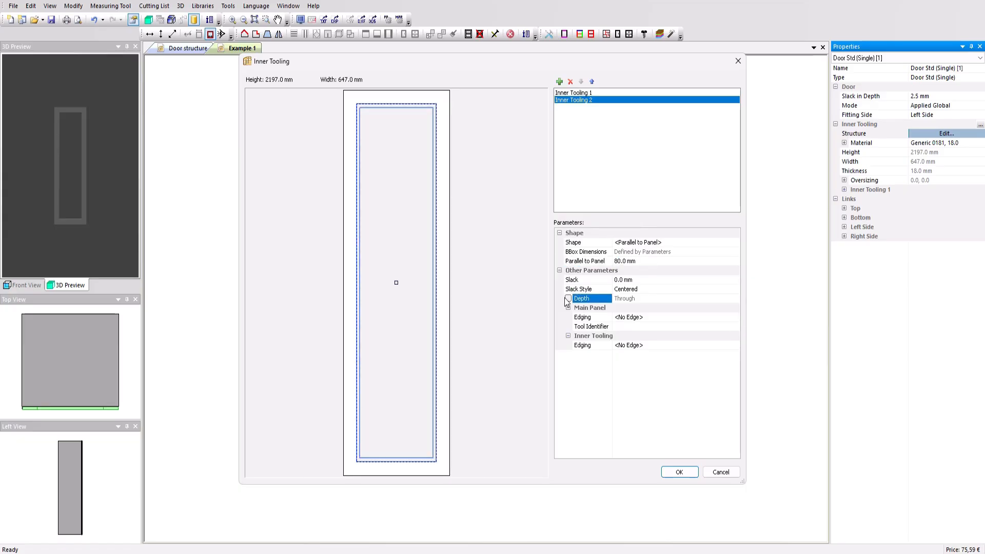
{"action": "left_click", "coordinate": [568, 299]}
{"action": "type", "text": "4"}
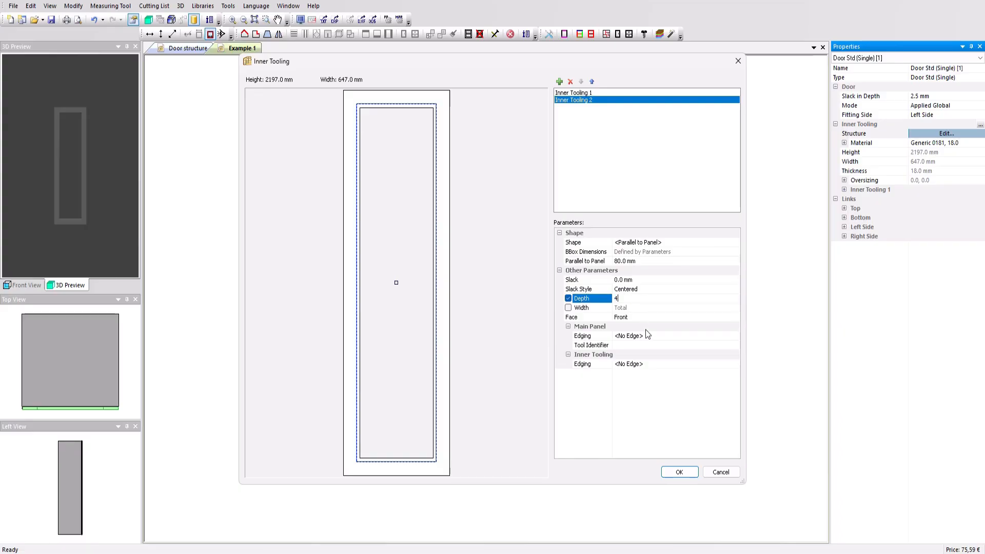
{"action": "left_click", "coordinate": [640, 317]}
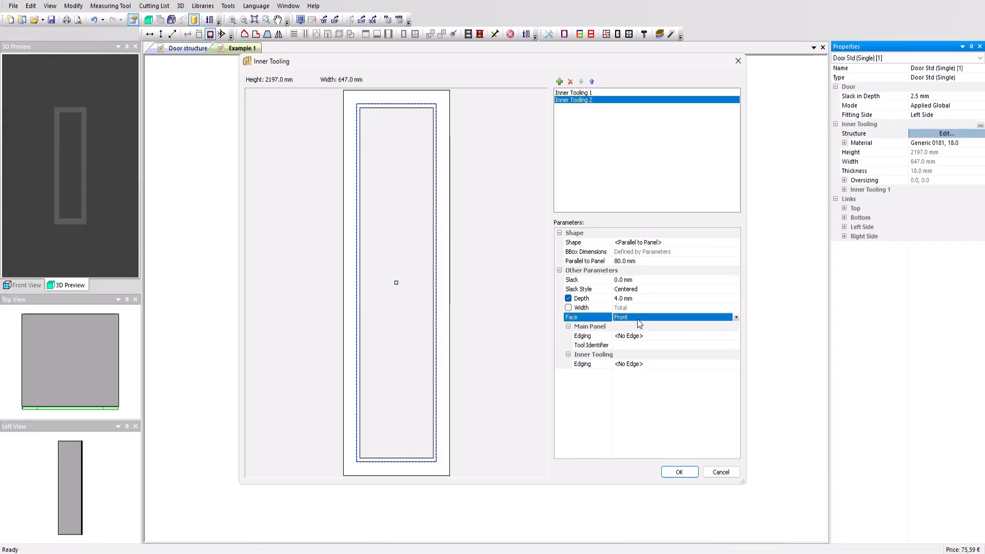
{"action": "left_click", "coordinate": [636, 318]}
{"action": "left_click", "coordinate": [631, 333]}
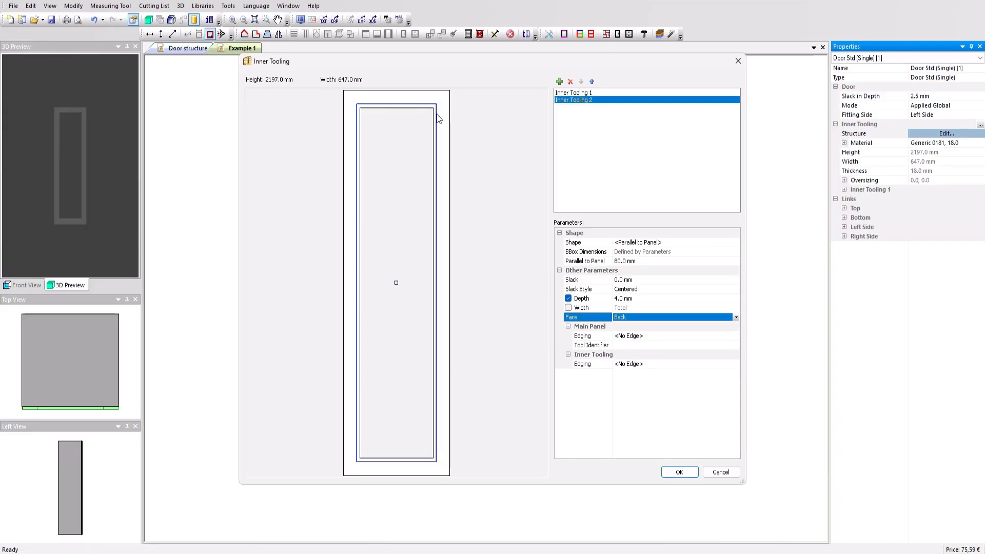
{"action": "scroll", "coordinate": [377, 101], "scroll_direction": "up", "scroll_amount": 3}
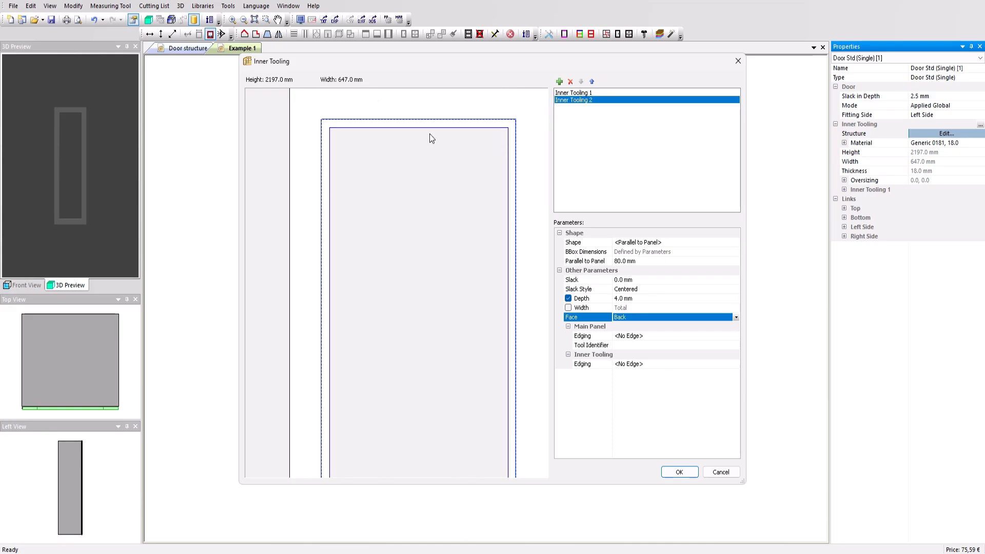
{"action": "scroll", "coordinate": [429, 135], "scroll_direction": "down", "scroll_amount": 3}
{"action": "left_click", "coordinate": [679, 472]}
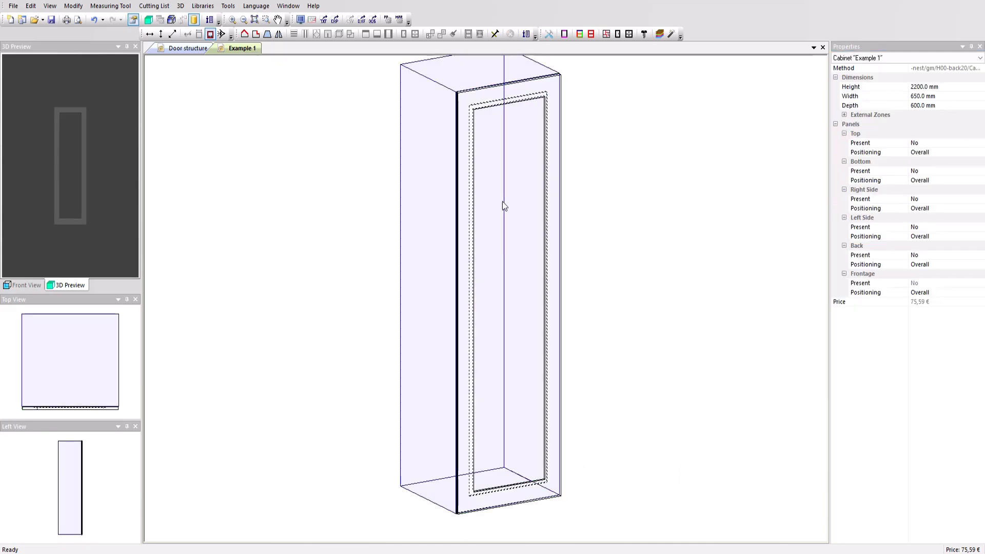
- Turn off the Nil option for the door's Inner Tooling 1 so that its opening holds a panel
{"action": "left_click", "coordinate": [552, 91]}
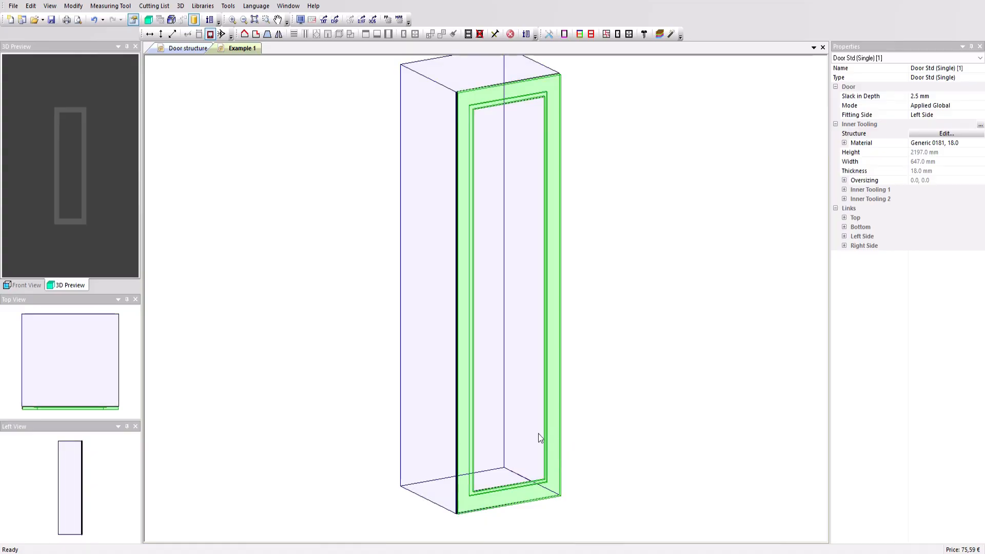
{"action": "left_click", "coordinate": [844, 190]}
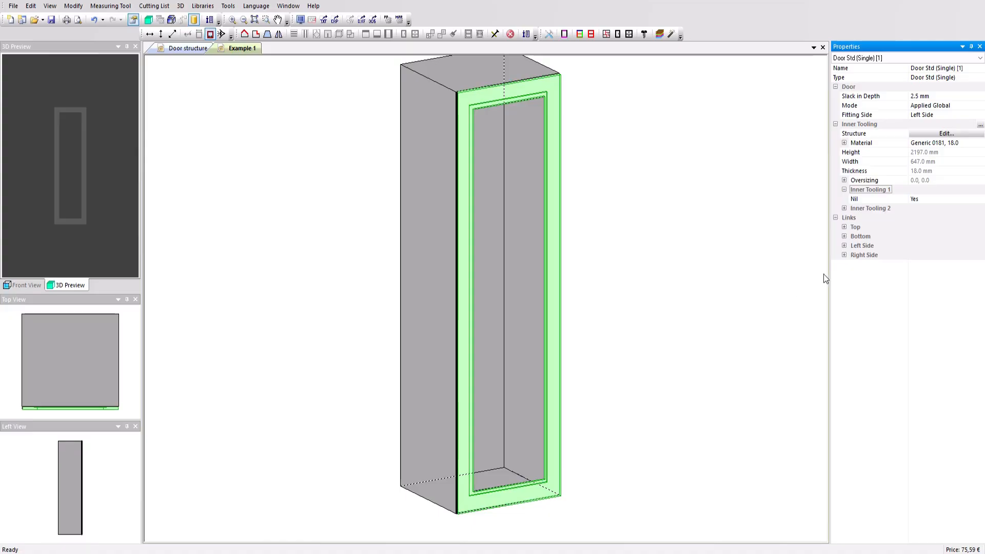
{"action": "left_click", "coordinate": [924, 199]}
{"action": "left_click", "coordinate": [923, 212]}
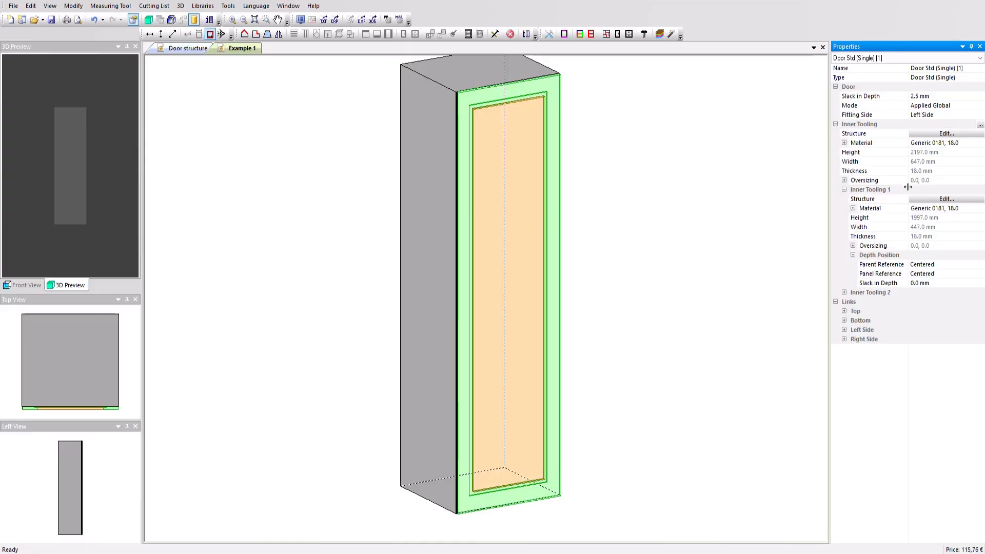
- Add a new inner tooling to the structure of the panel filling the door opening
{"action": "left_click", "coordinate": [938, 199]}
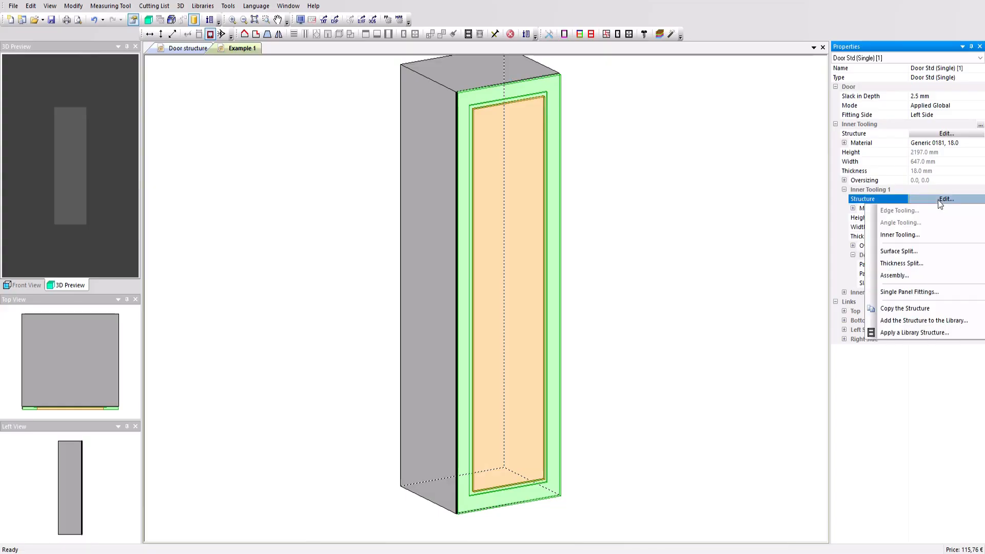
{"action": "left_click", "coordinate": [907, 235]}
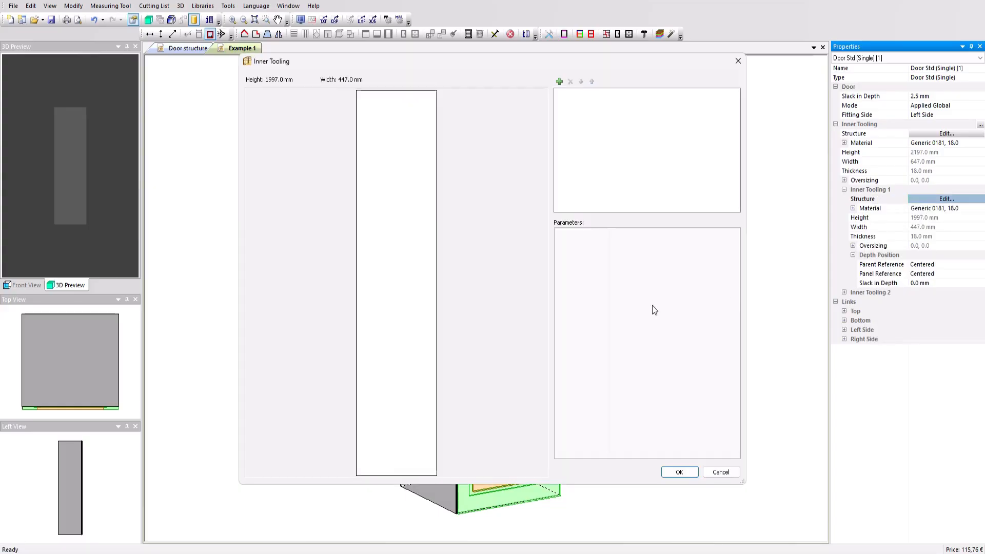
{"action": "left_click", "coordinate": [559, 81]}
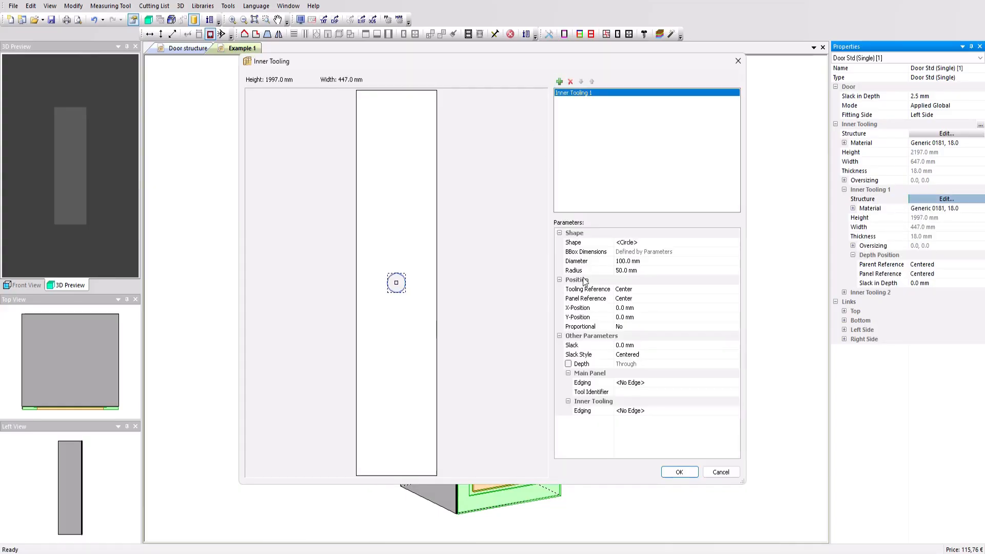
- Import 1Example dxf.dxf into the closed curves library and use the imported curve as the inner tooling's shape
{"action": "left_click", "coordinate": [641, 244]}
{"action": "scroll", "coordinate": [638, 359], "scroll_direction": "down", "scroll_amount": 3}
{"action": "left_click", "coordinate": [623, 451]}
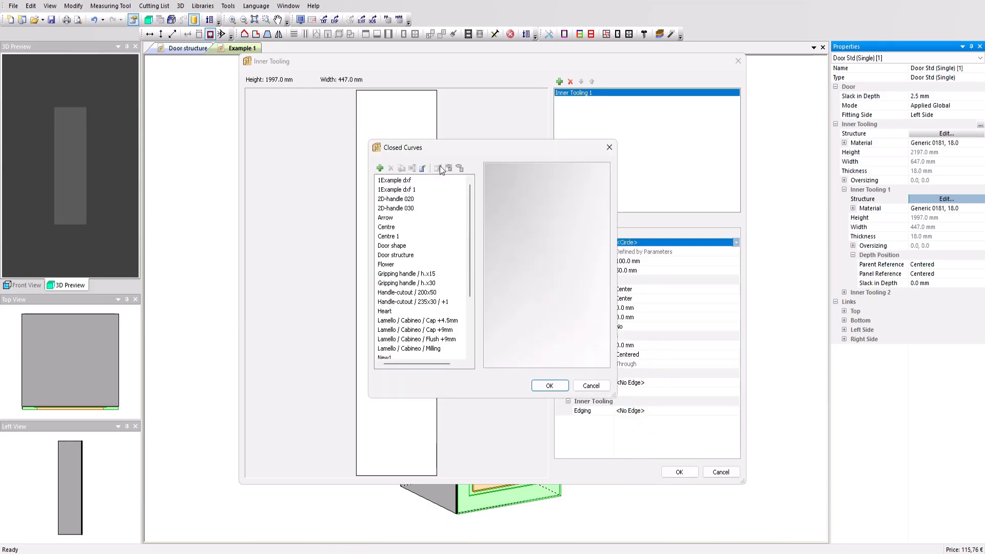
{"action": "left_click", "coordinate": [427, 169]}
{"action": "double_click", "coordinate": [121, 90]}
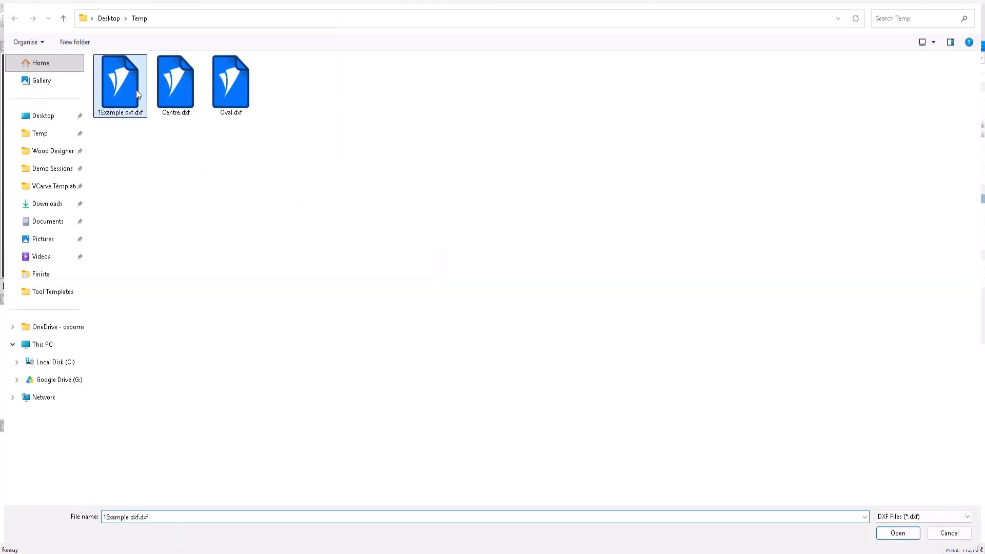
{"action": "left_click", "coordinate": [565, 354]}
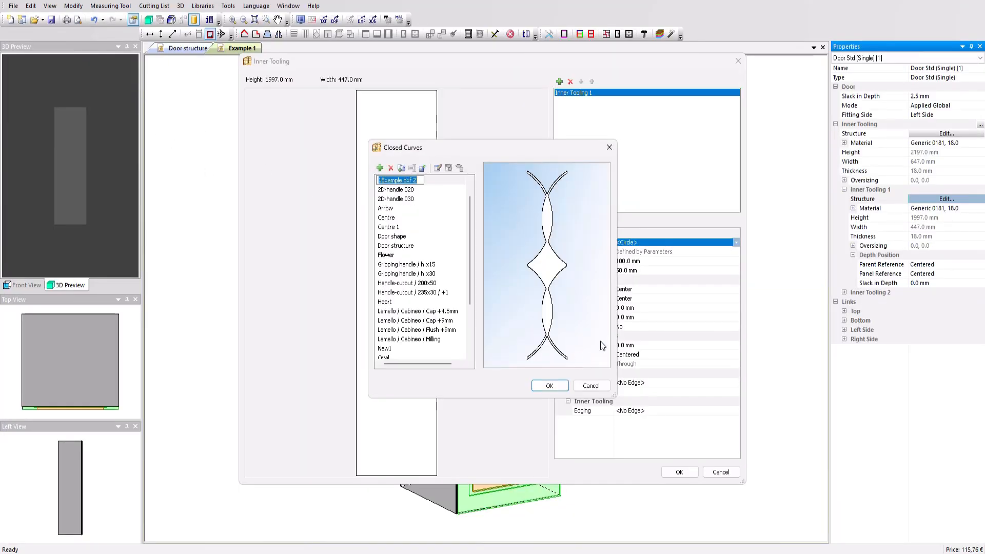
{"action": "left_click", "coordinate": [549, 385]}
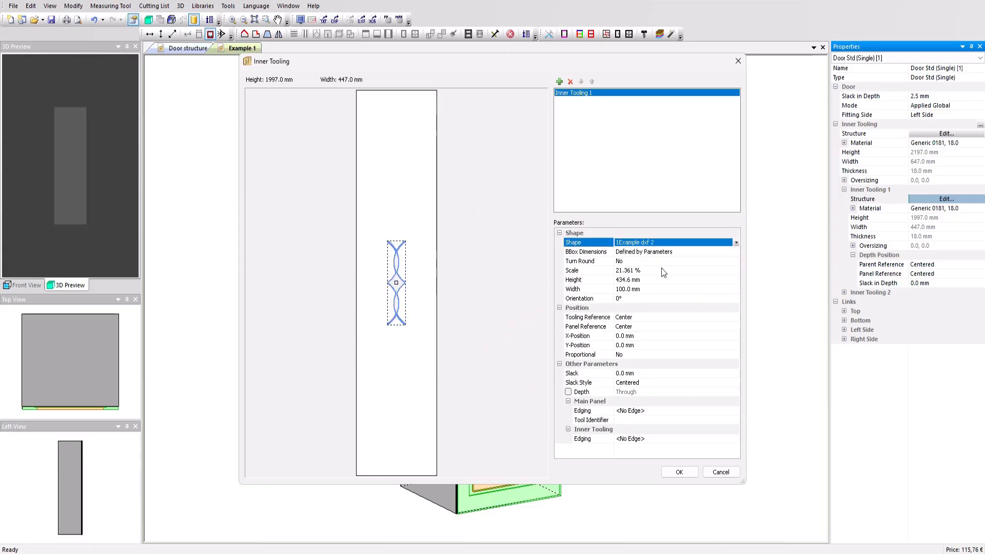
- Set the imported lattice curve's scale to 100 % and apply the inner tooling to the door's panel
{"action": "left_click", "coordinate": [579, 270]}
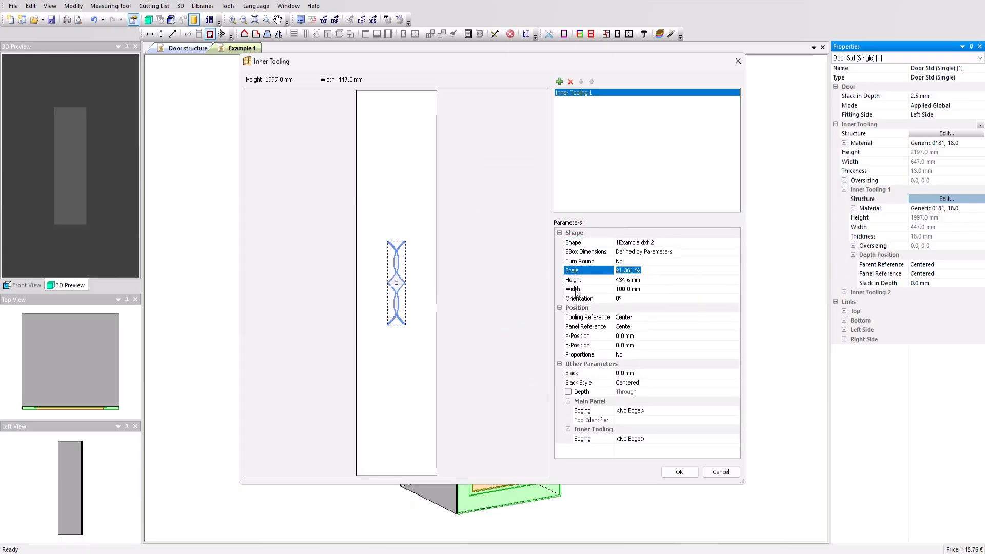
{"action": "type", "text": "100"}
{"action": "key", "text": "Return"}
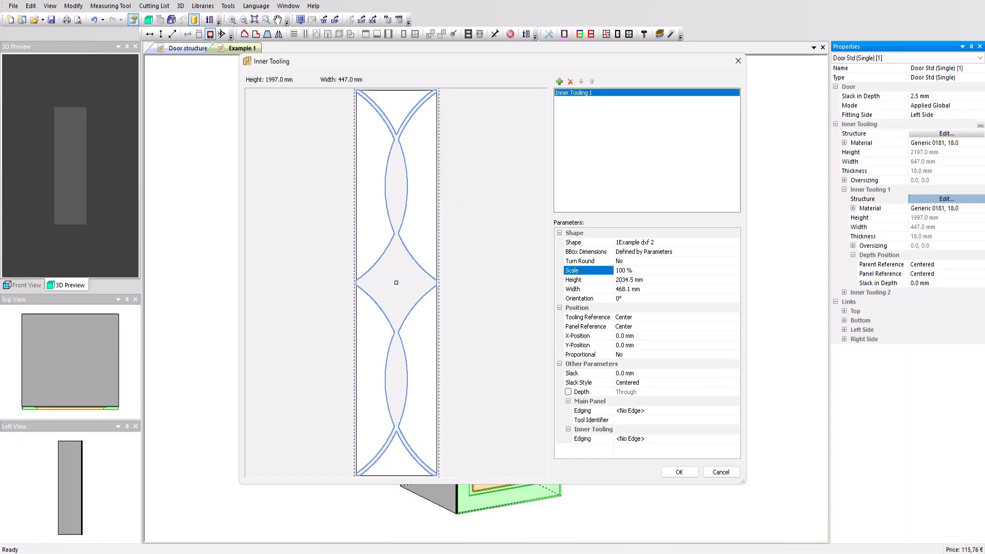
{"action": "key", "text": "Return"}
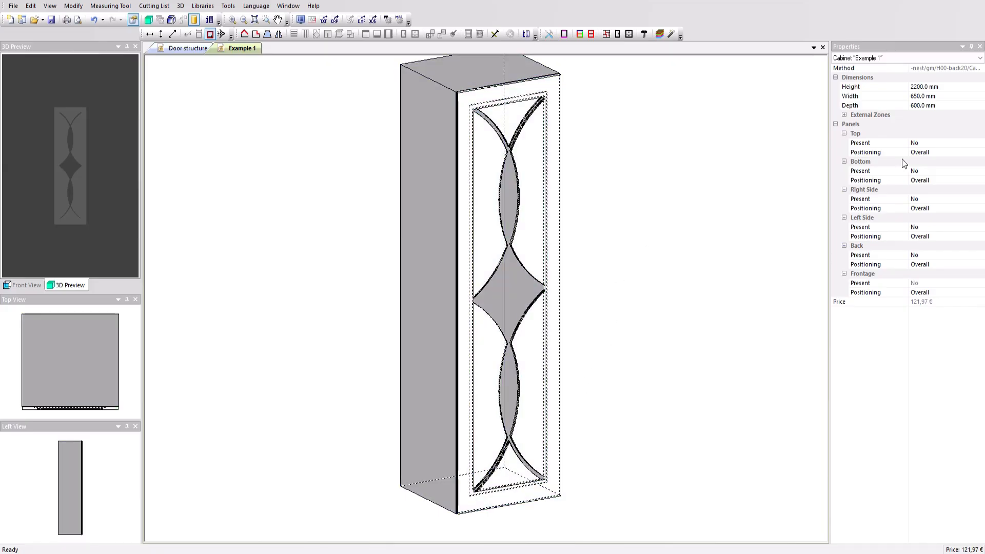
- Resize the cabinet to a height of 2250 mm and a width of 700 mm
{"action": "left_click", "coordinate": [900, 89]}
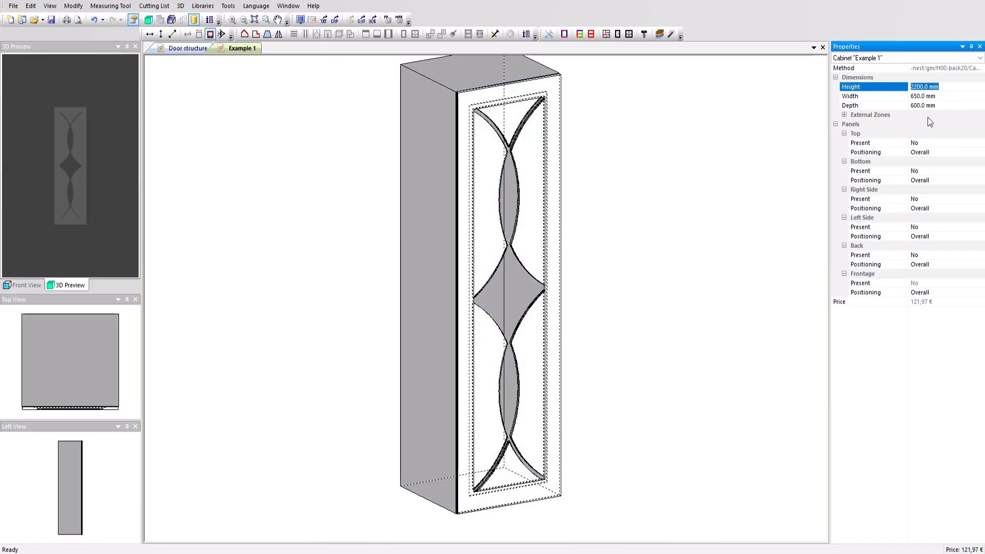
{"action": "type", "text": "2250"}
{"action": "left_click", "coordinate": [946, 97]}
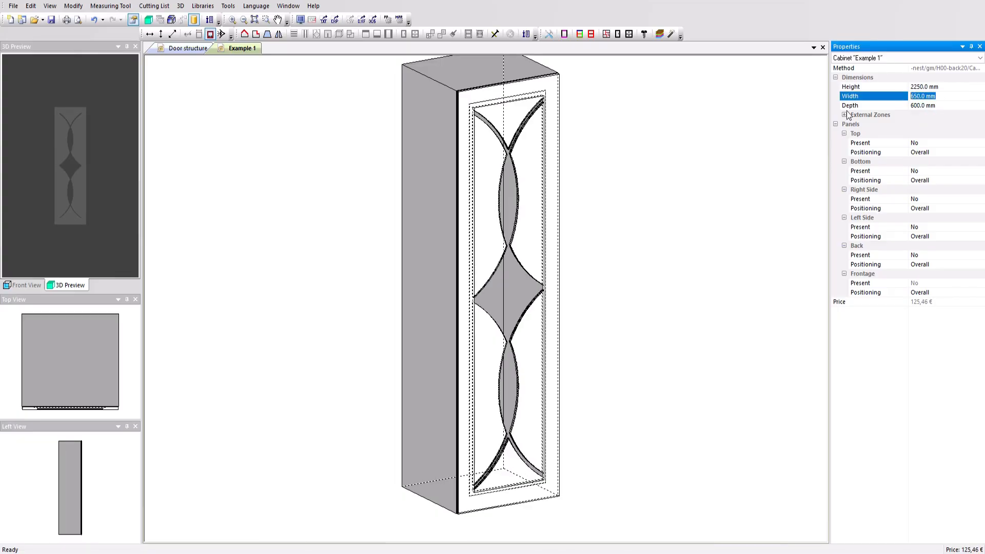
{"action": "type", "text": "700"}
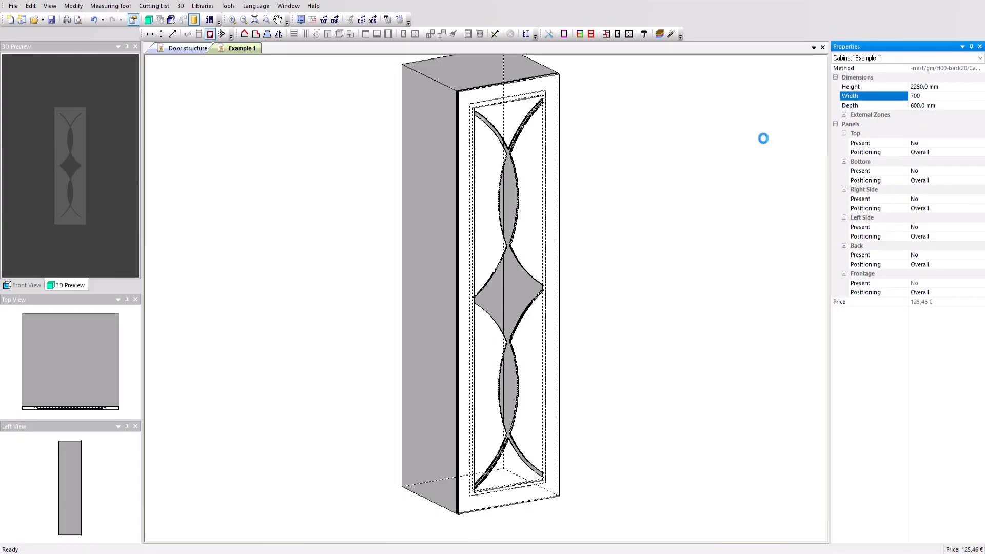
- Turn off Nil for the lattice-shaped inner tooling and make the panel surrounding it Nil, so only the lattice fills the door opening
{"action": "scroll", "coordinate": [564, 126], "scroll_direction": "up", "scroll_amount": 5}
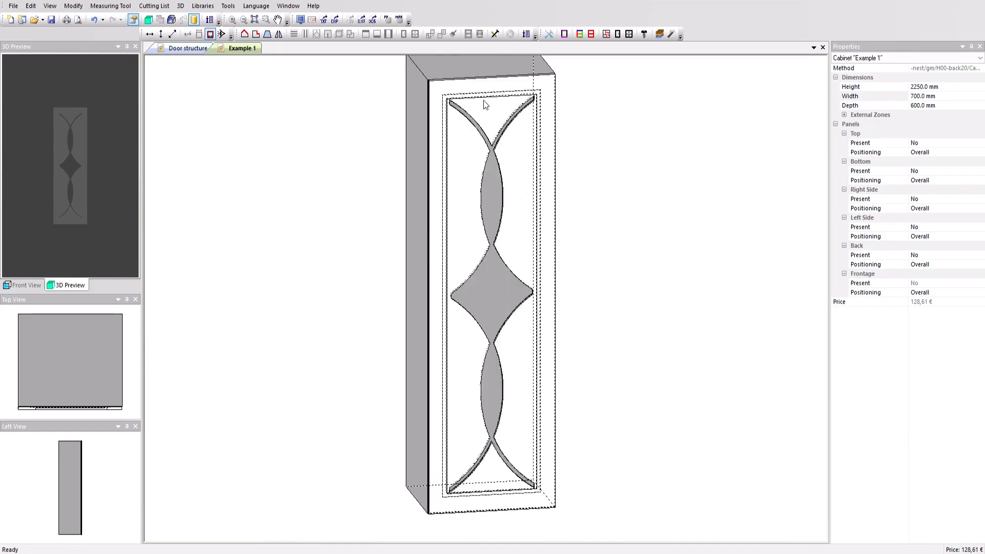
{"action": "middle_click_drag", "start_coordinate": [444, 105], "coordinate": [431, 113]}
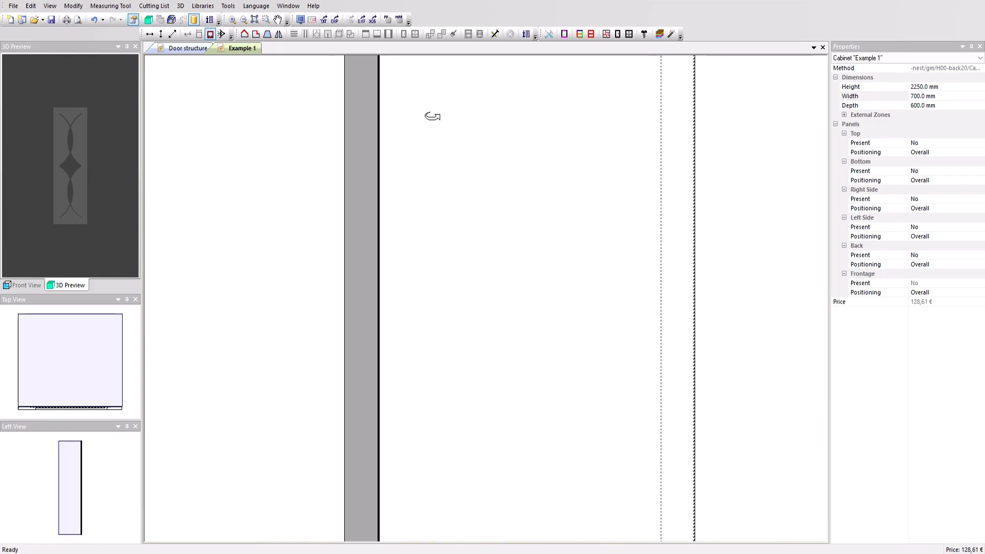
{"action": "scroll", "coordinate": [538, 226], "scroll_direction": "down", "scroll_amount": 4}
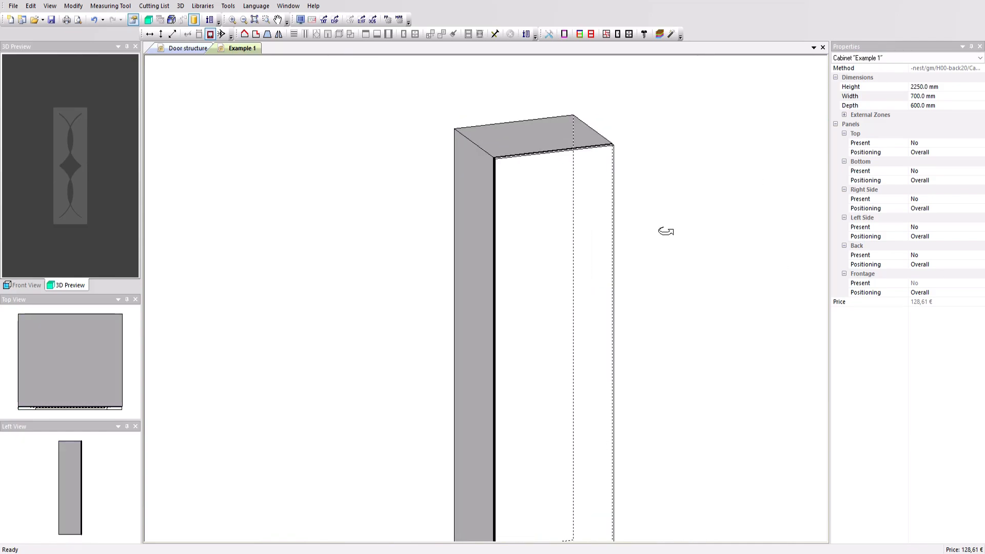
{"action": "scroll", "coordinate": [670, 257], "scroll_direction": "down", "scroll_amount": 1}
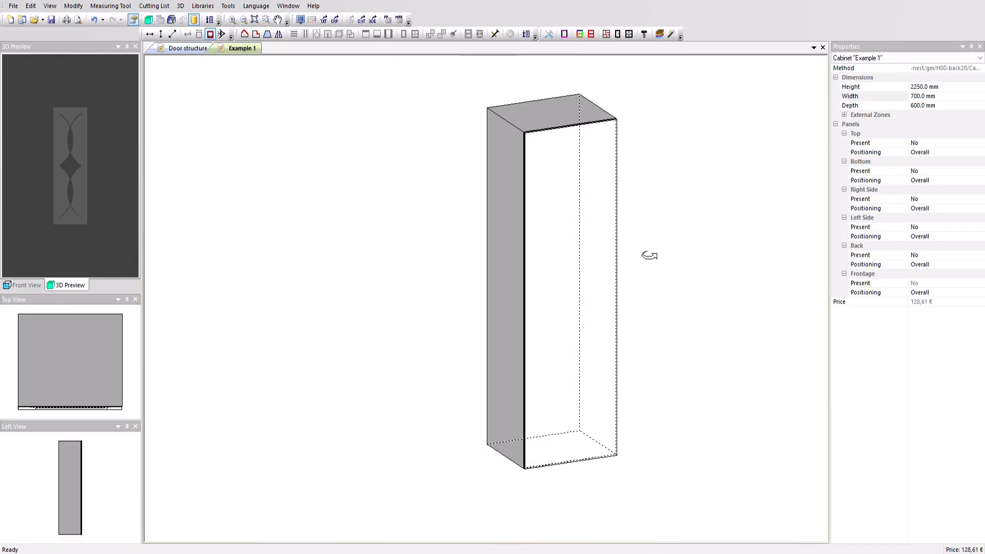
{"action": "left_click", "coordinate": [584, 214]}
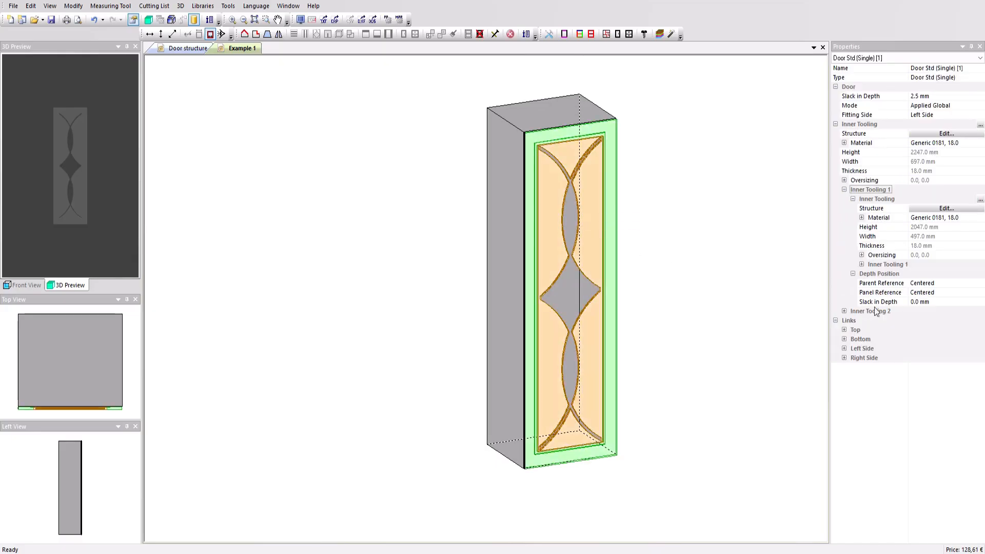
{"action": "left_click", "coordinate": [863, 265]}
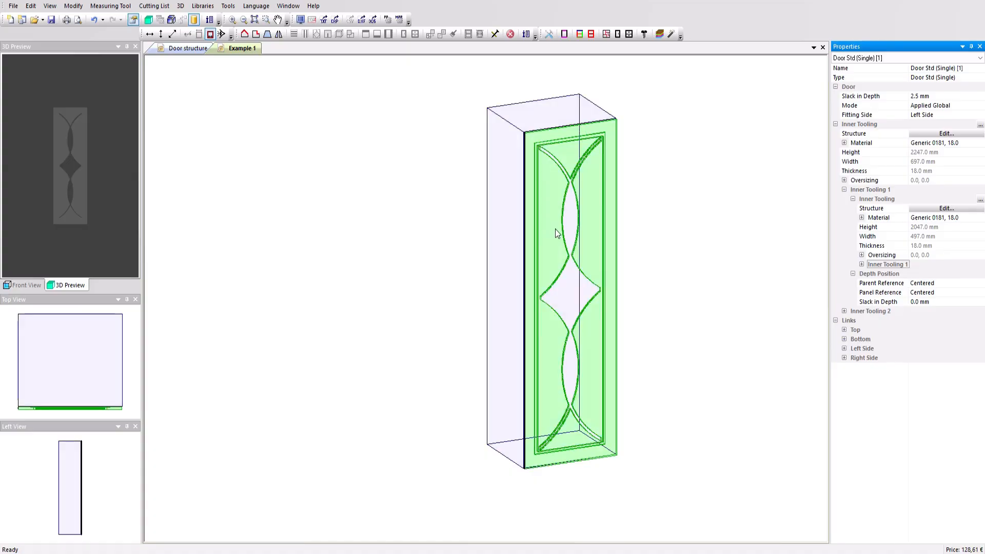
{"action": "left_click", "coordinate": [862, 264]}
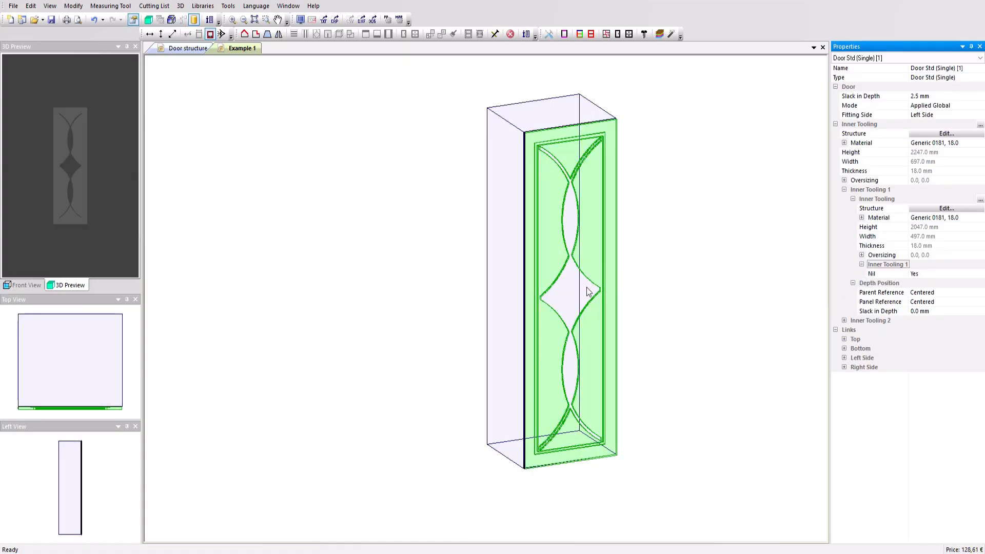
{"action": "left_click", "coordinate": [928, 273]}
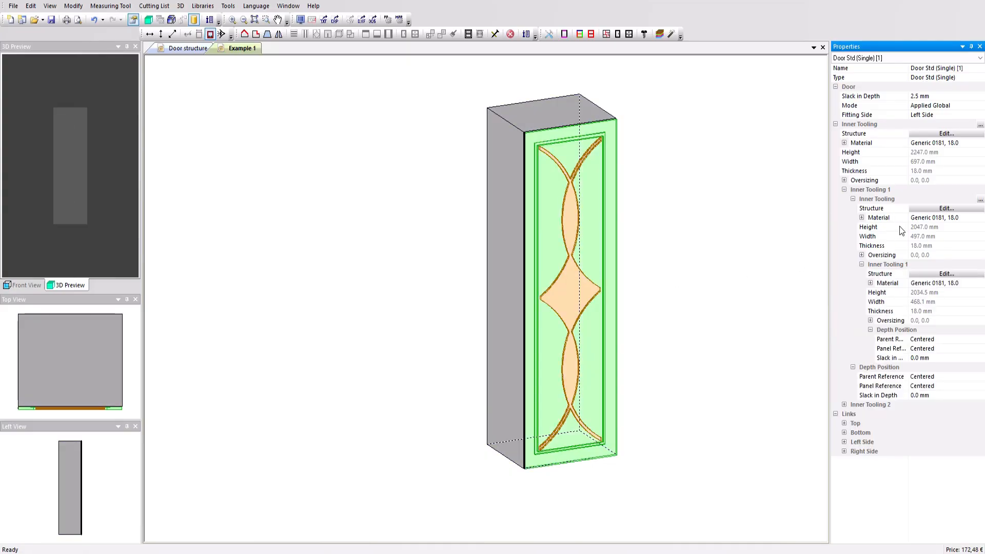
{"action": "left_click", "coordinate": [922, 220]}
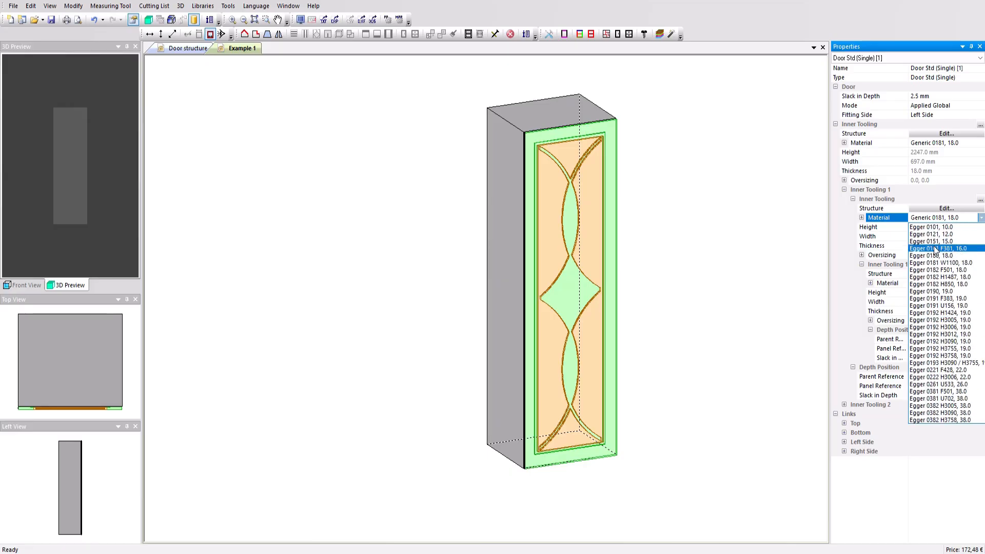
{"action": "left_click", "coordinate": [933, 227]}
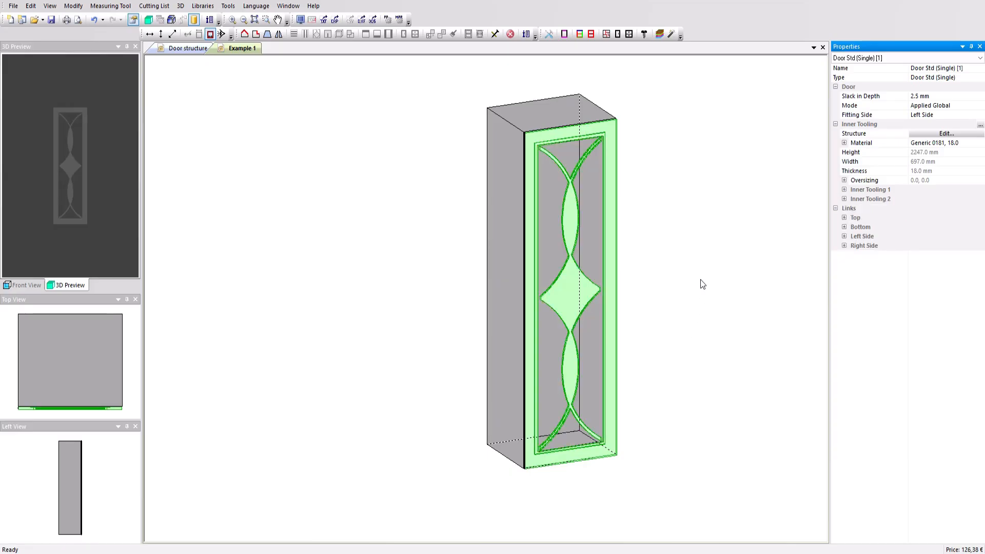
- Inspect the framed lattice door from several angles in the 3D view, and return to the Example 1 drawing
{"action": "left_click", "coordinate": [148, 19]}
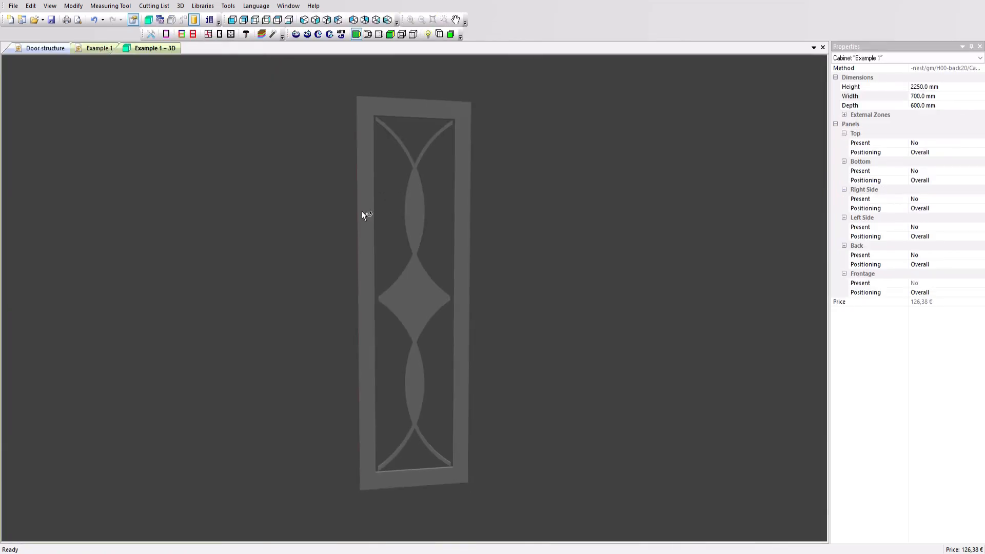
{"action": "left_click_drag", "start_coordinate": [362, 212], "coordinate": [359, 191]}
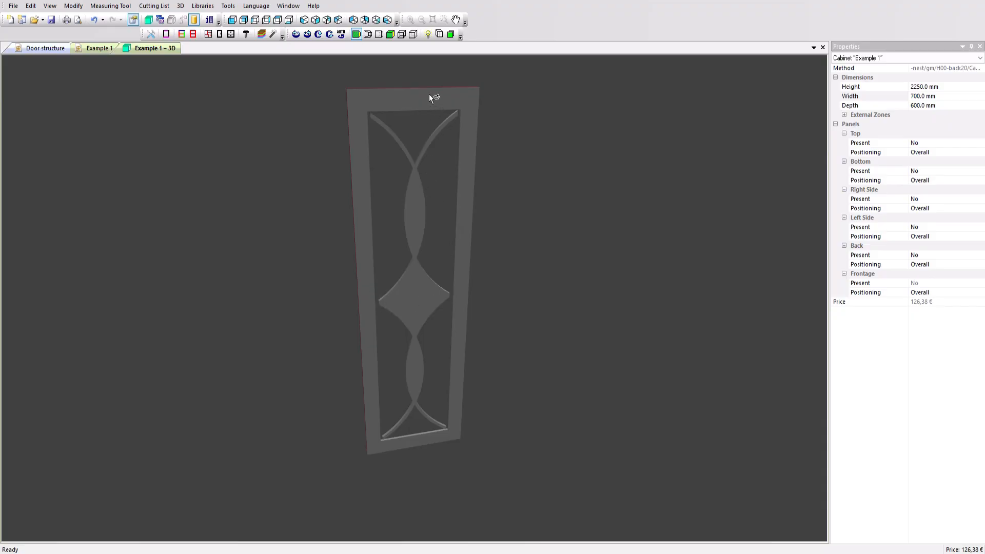
{"action": "left_click_drag", "start_coordinate": [567, 274], "coordinate": [529, 273]}
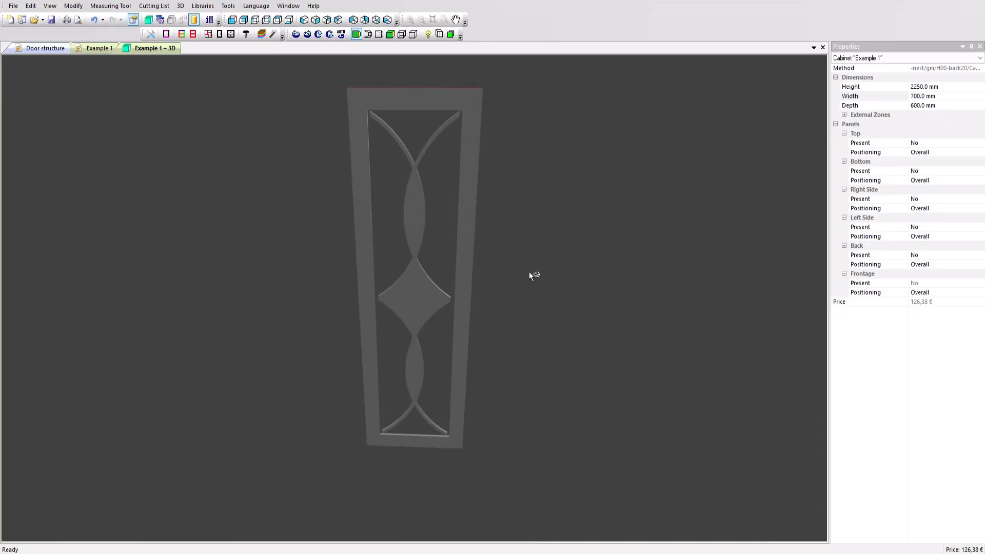
{"action": "key", "text": "ctrl+Tab"}
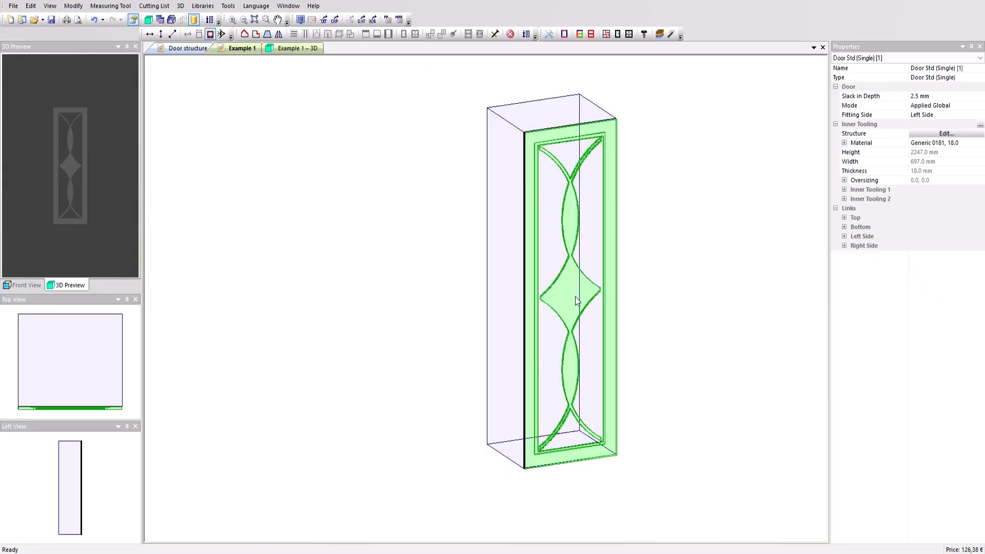
- Add a new inner tooling to the structure of the lattice piece inside the door
{"action": "left_click", "coordinate": [576, 301]}
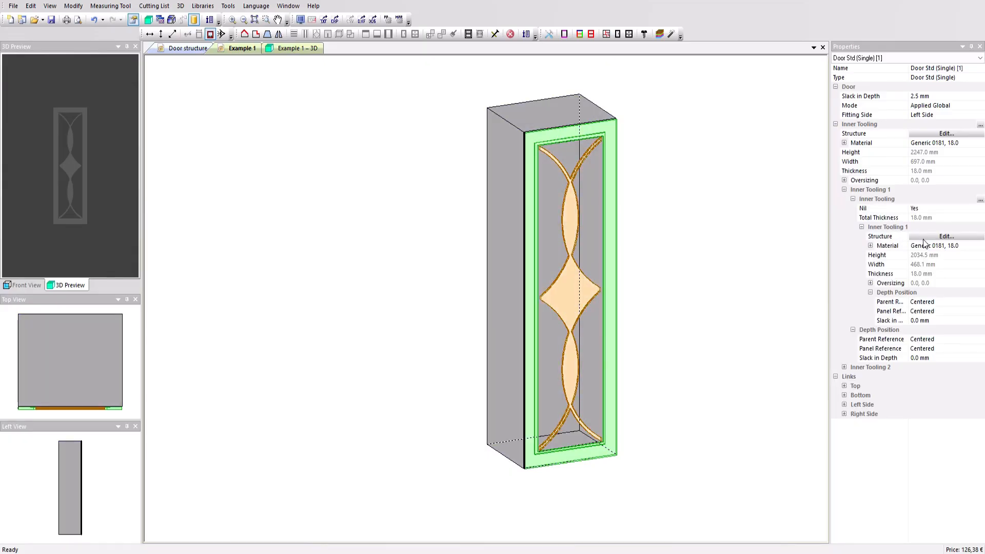
{"action": "left_click", "coordinate": [923, 239]}
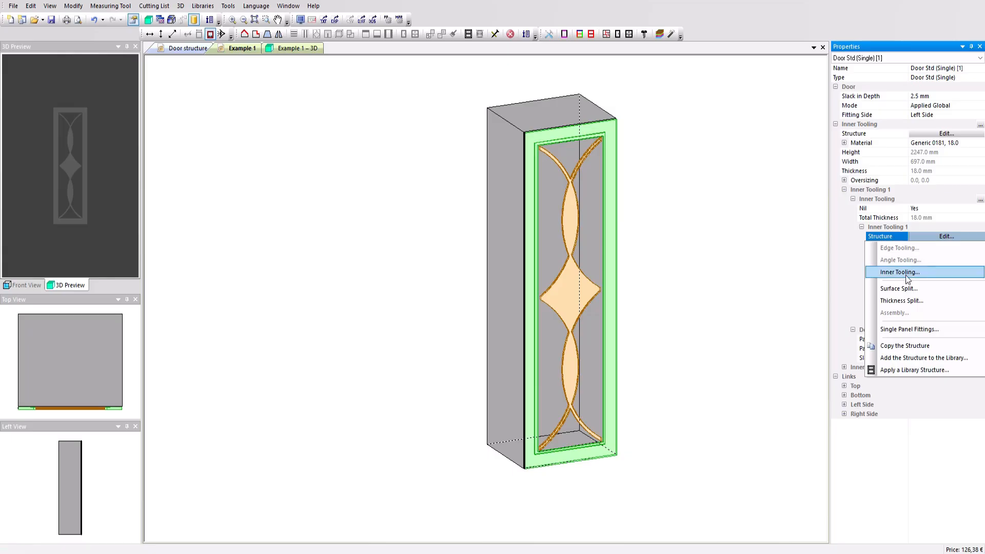
{"action": "left_click", "coordinate": [906, 275]}
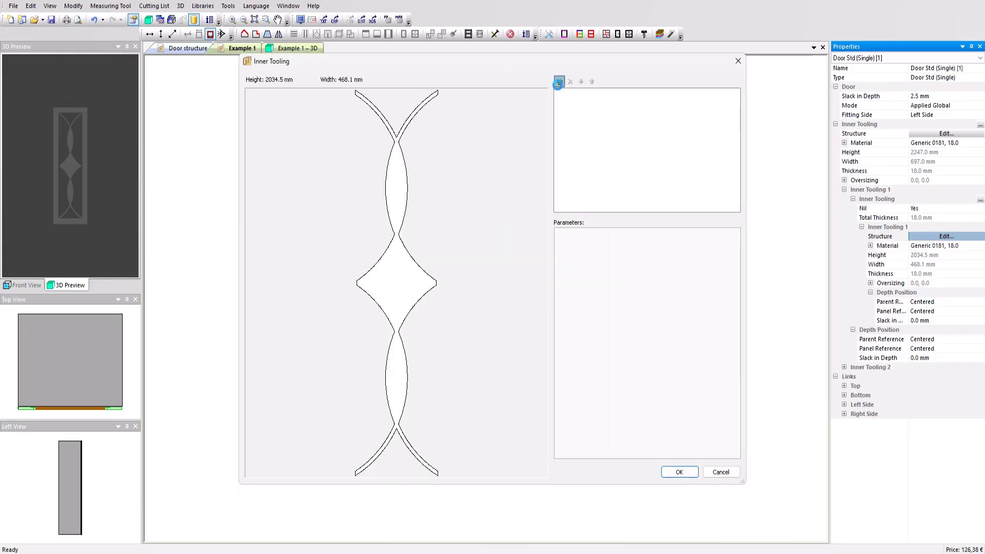
{"action": "left_click", "coordinate": [558, 83]}
- Import Centre.dxf into the closed curves library and use the imported diamond curve as the new inner tooling's shape
{"action": "left_click", "coordinate": [685, 242]}
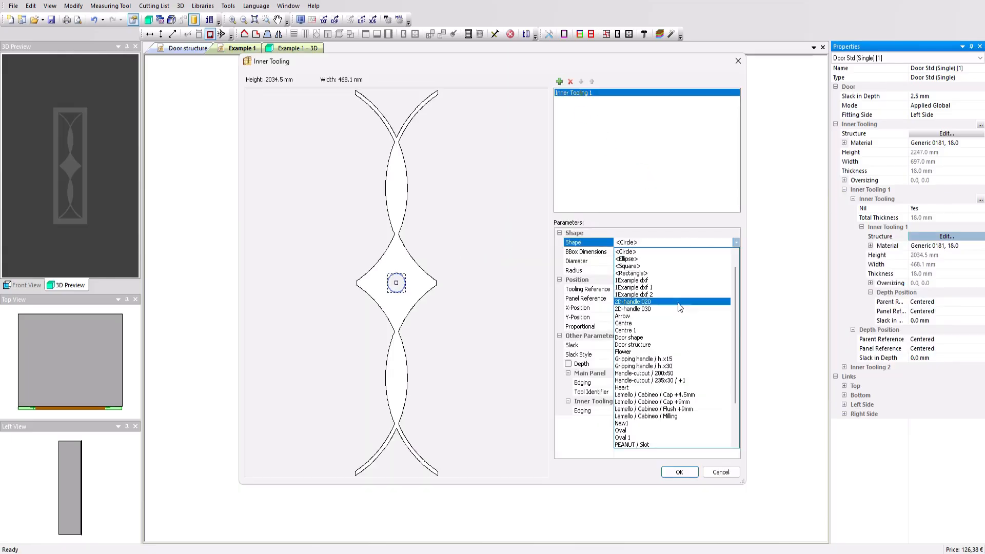
{"action": "scroll", "coordinate": [678, 359], "scroll_direction": "down", "scroll_amount": 3}
{"action": "left_click", "coordinate": [626, 441]}
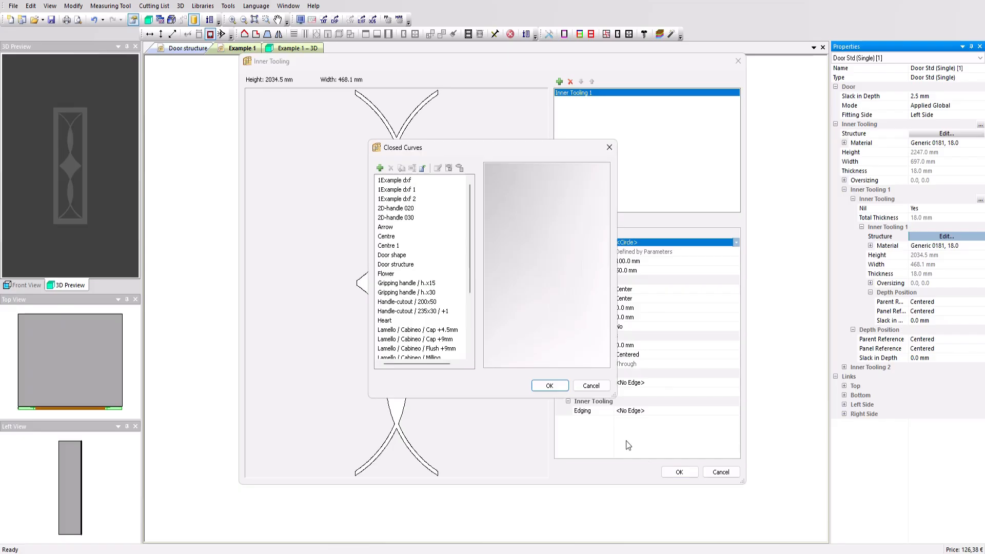
{"action": "left_click", "coordinate": [424, 170]}
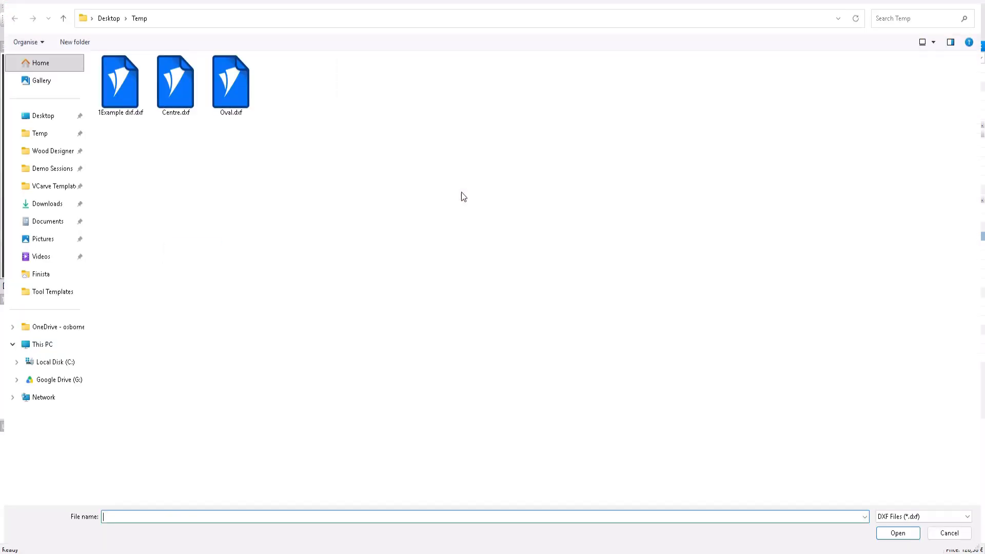
{"action": "double_click", "coordinate": [172, 85]}
{"action": "left_click", "coordinate": [566, 354]}
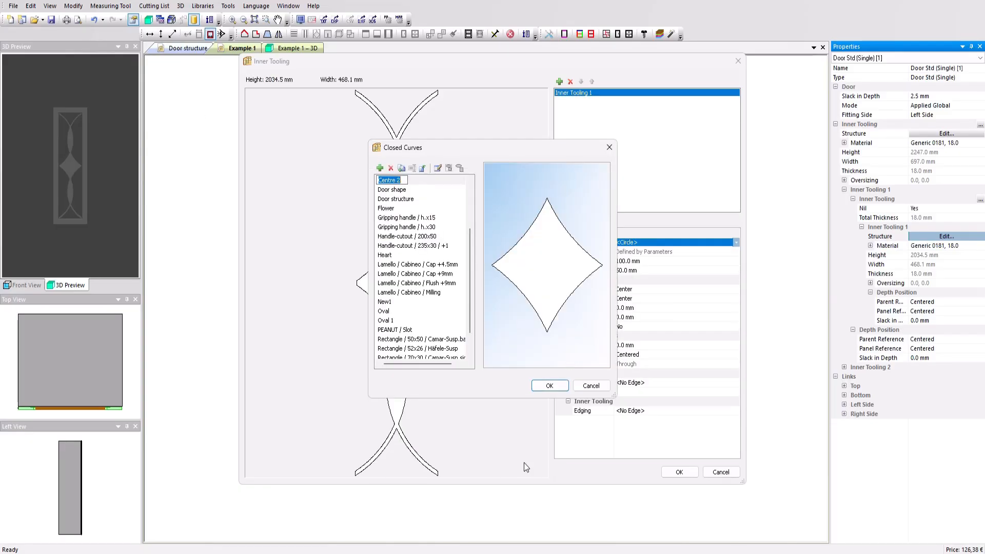
{"action": "left_click", "coordinate": [549, 385]}
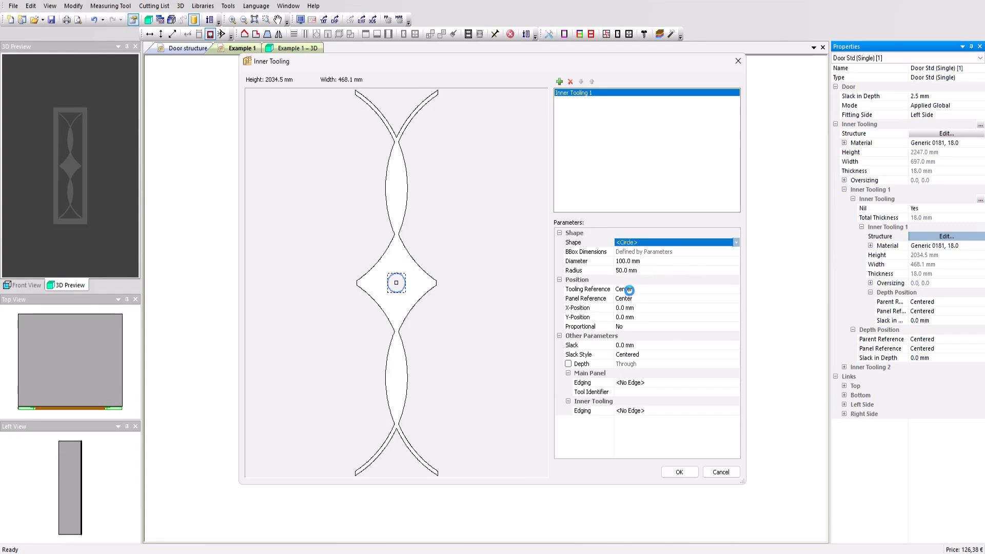
- Set the scale of the lattice's central diamond cutout to 100 %
{"action": "left_click", "coordinate": [571, 270]}
{"action": "type", "text": "100"}
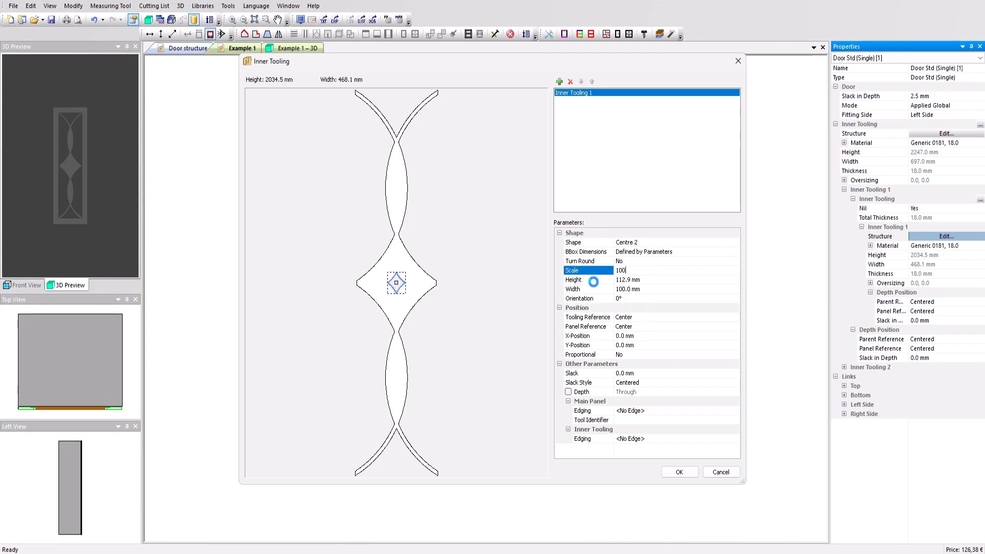
{"action": "key", "text": "Return"}
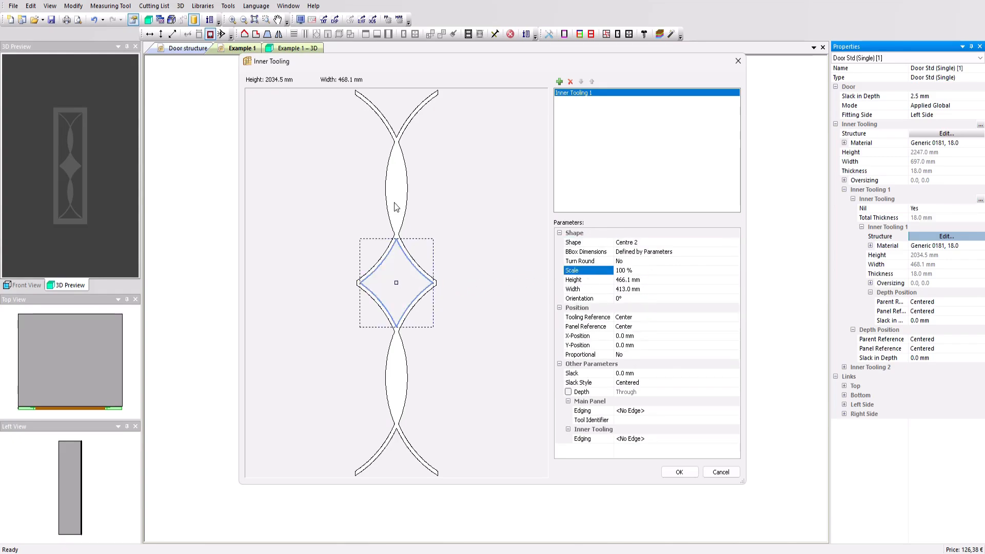
- Add a second inner tooling to the lattice, import the oval DXF curve into the closed curves library, and use it as the tooling's shape
{"action": "left_click", "coordinate": [559, 82]}
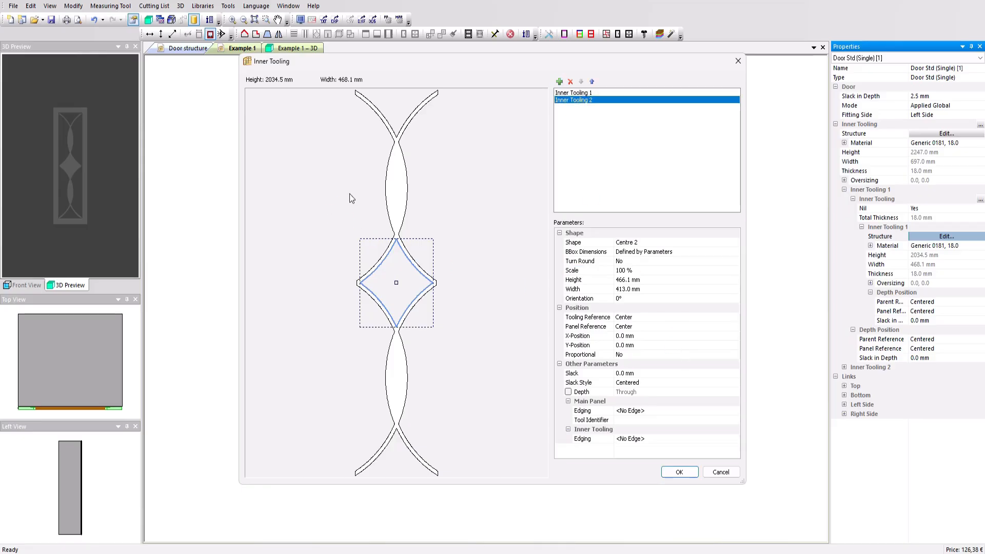
{"action": "left_click", "coordinate": [659, 242]}
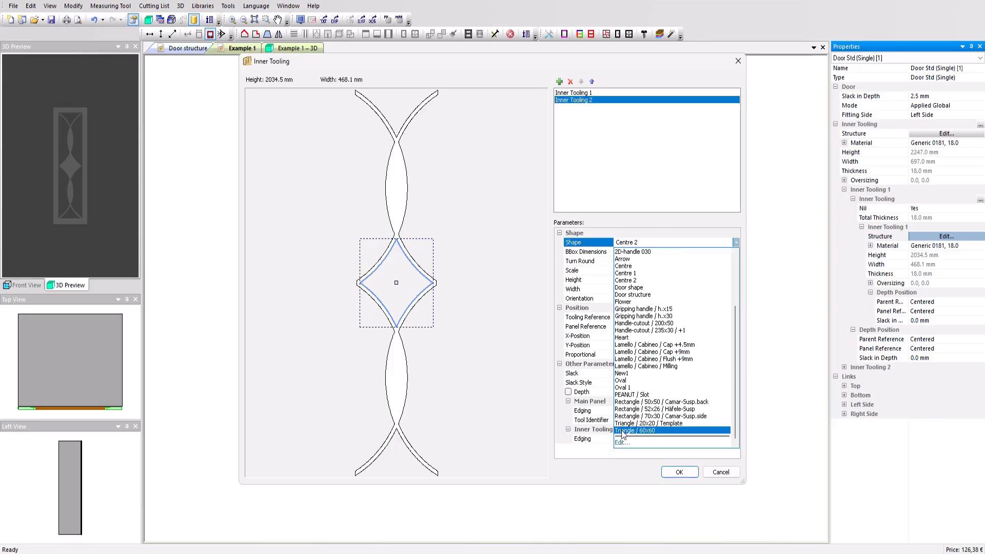
{"action": "left_click", "coordinate": [616, 441]}
{"action": "left_click", "coordinate": [423, 168]}
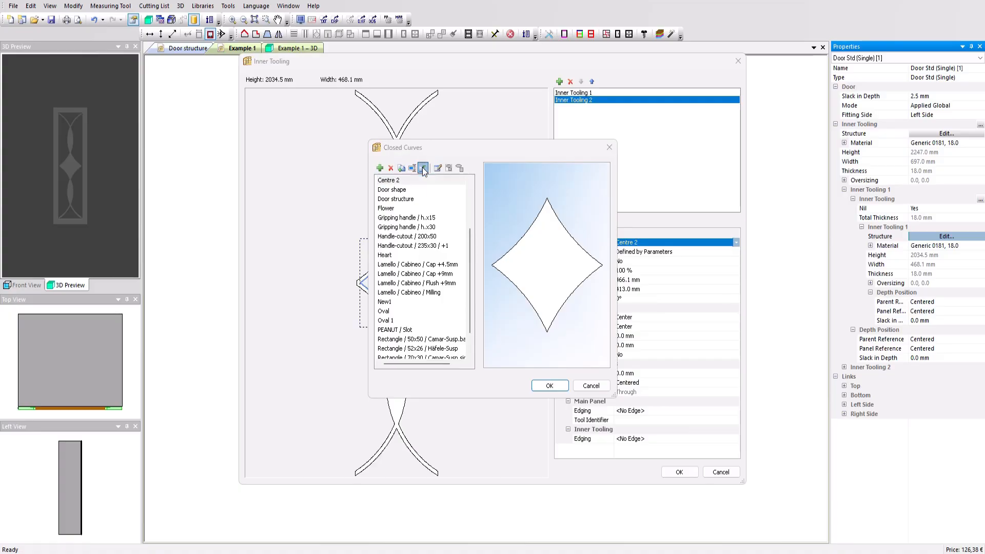
{"action": "double_click", "coordinate": [230, 84]}
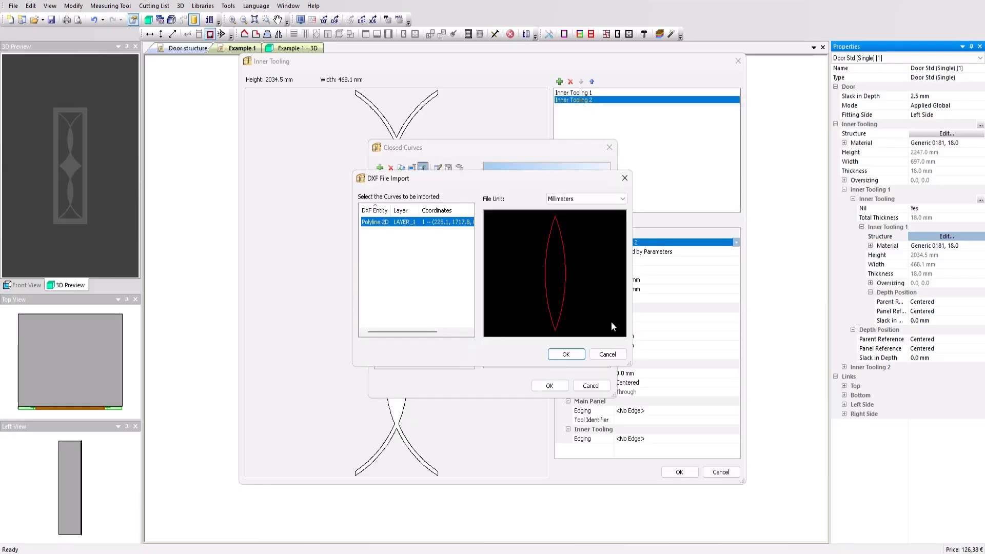
{"action": "left_click", "coordinate": [566, 353]}
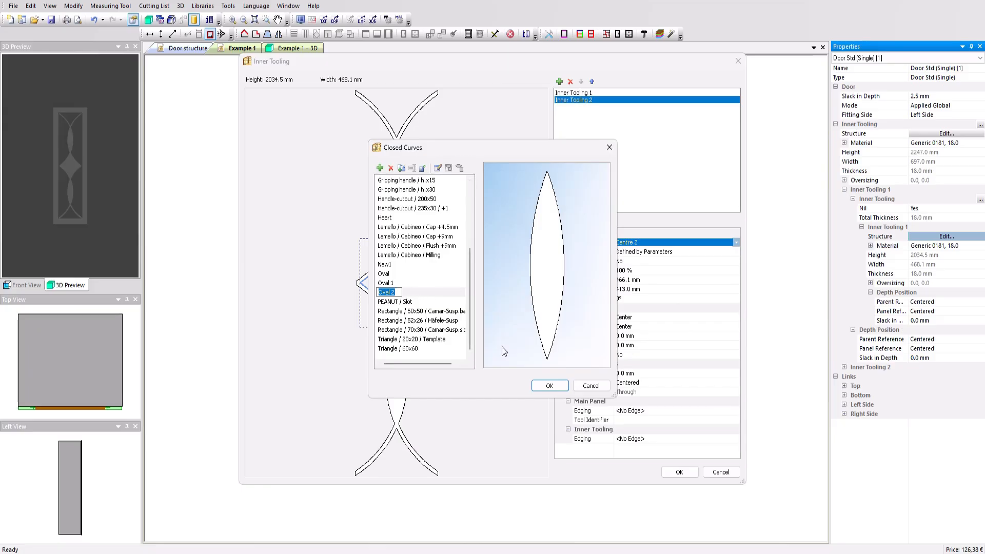
{"action": "left_click", "coordinate": [549, 385]}
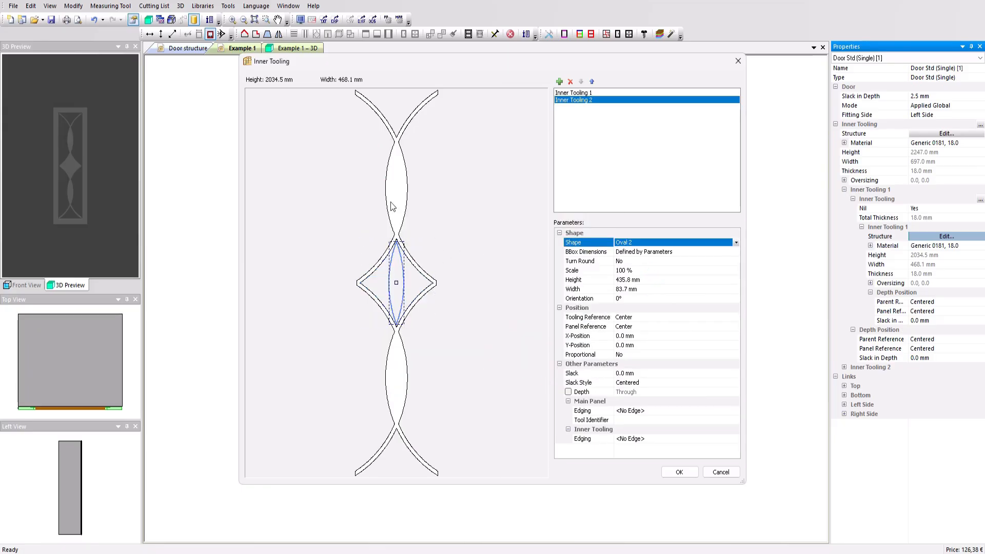
- Set the oval cutout's Y-position to 500 mm so it sits inside the lattice's upper oval
{"action": "left_click", "coordinate": [653, 289]}
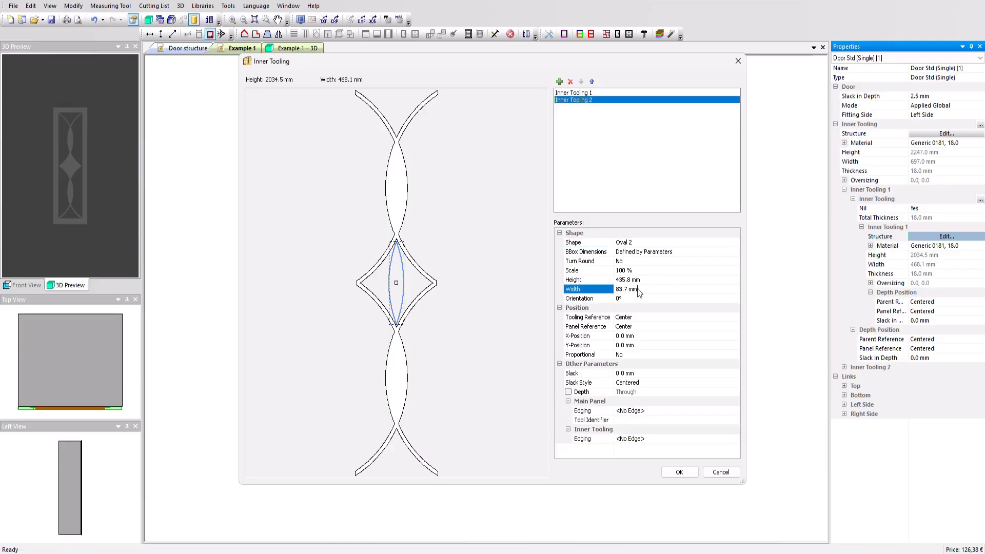
{"action": "left_click", "coordinate": [648, 345]}
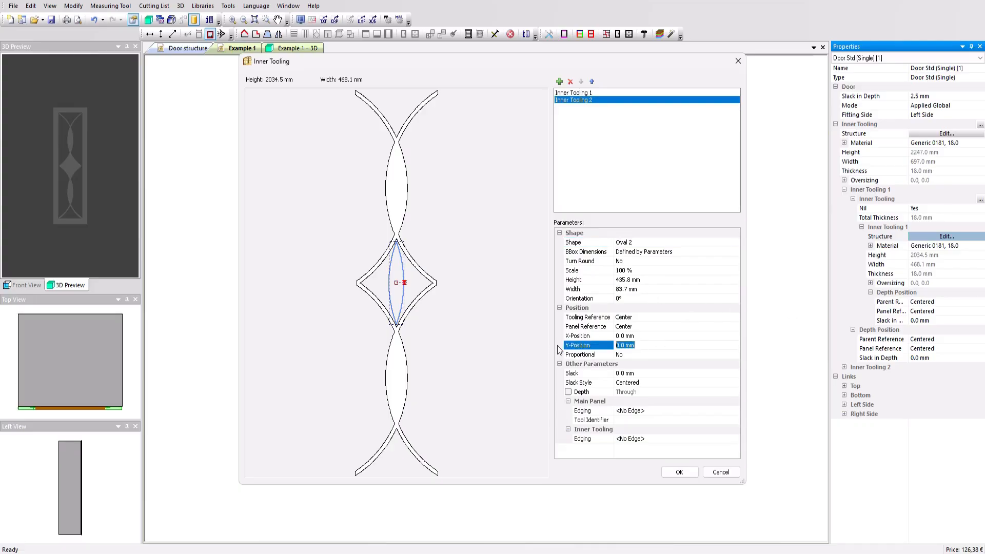
{"action": "type", "text": "500"}
{"action": "left_click", "coordinate": [394, 161]}
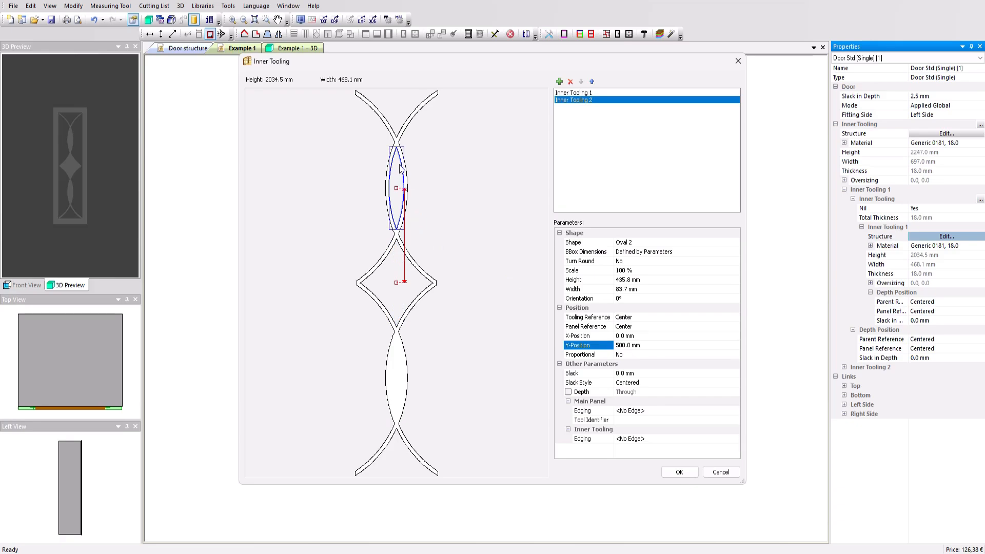
- Add a third inner tooling with the same oval shape at a Y-position of -500 mm and apply the lattice cutouts
{"action": "left_click", "coordinate": [559, 81]}
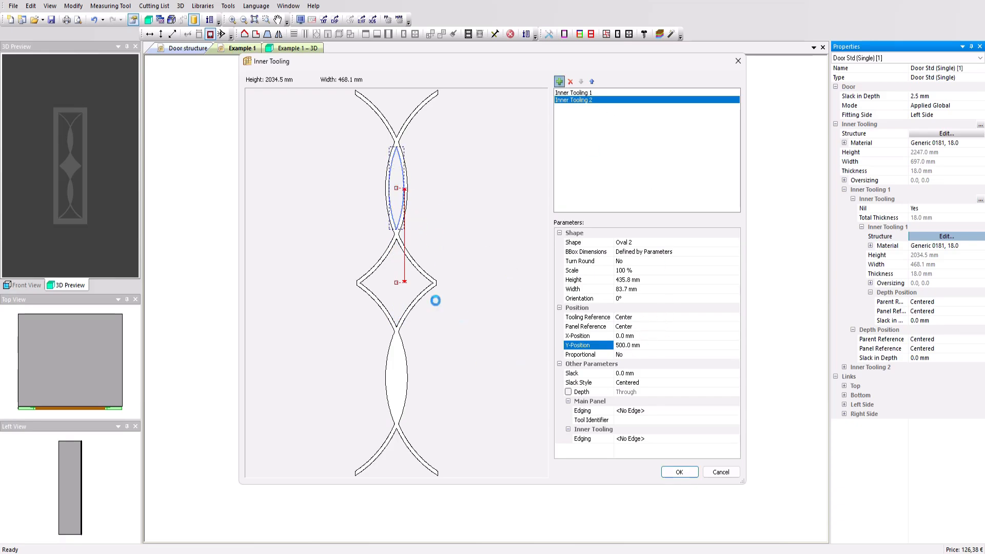
{"action": "left_click", "coordinate": [664, 346]}
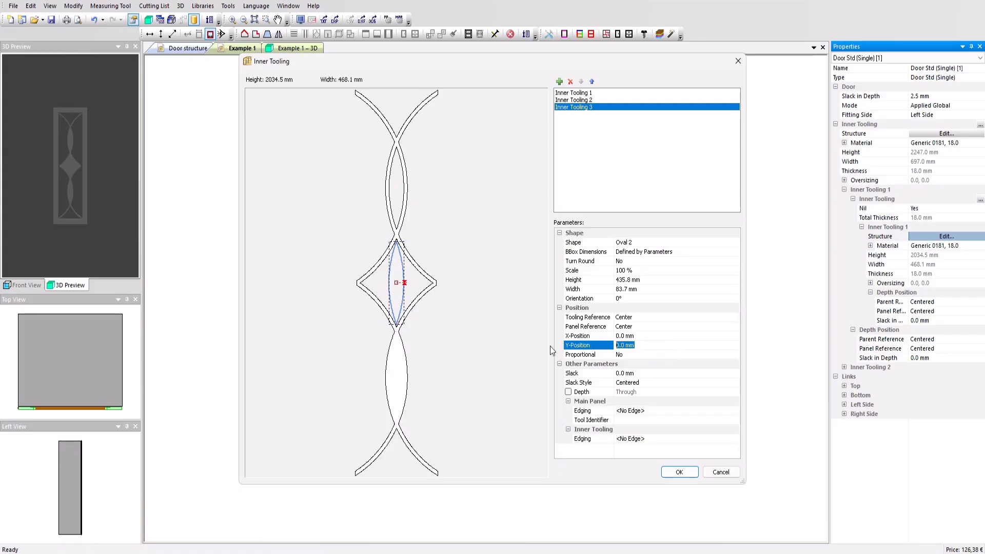
{"action": "type", "text": "-500"}
{"action": "key", "text": "Return"}
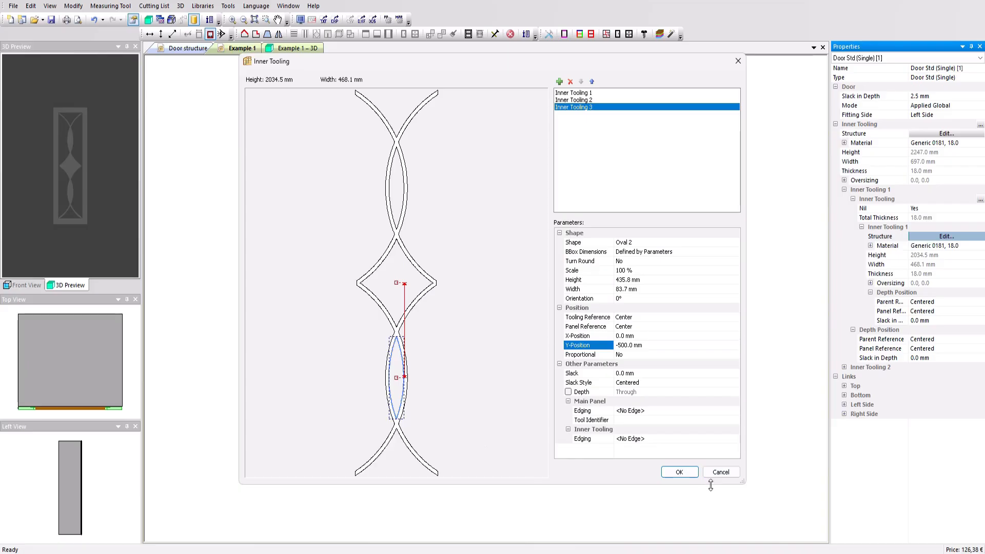
{"action": "left_click", "coordinate": [678, 472]}
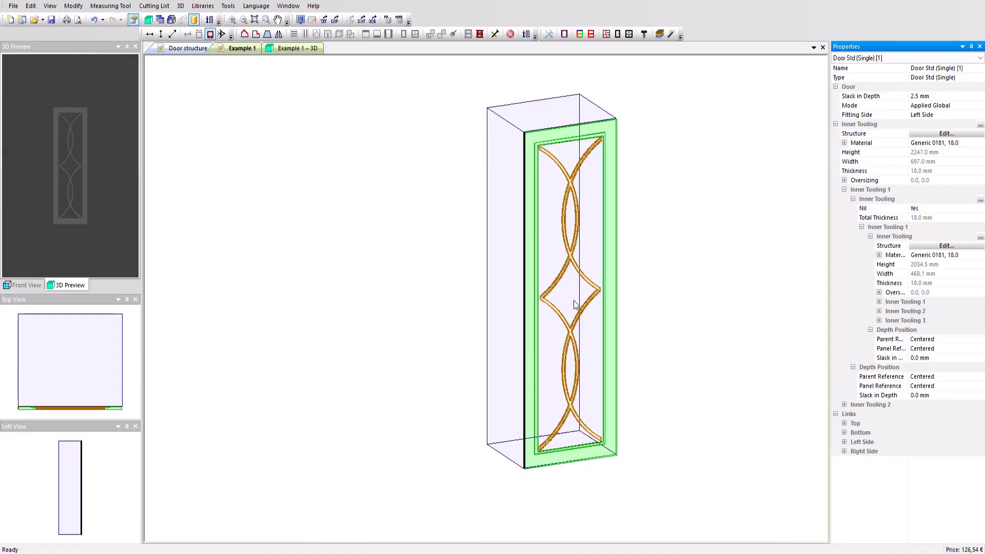
- Turn off the Nil setting of the door's Inner Tooling 2 so the rebate holds a panel
{"action": "left_click", "coordinate": [853, 199]}
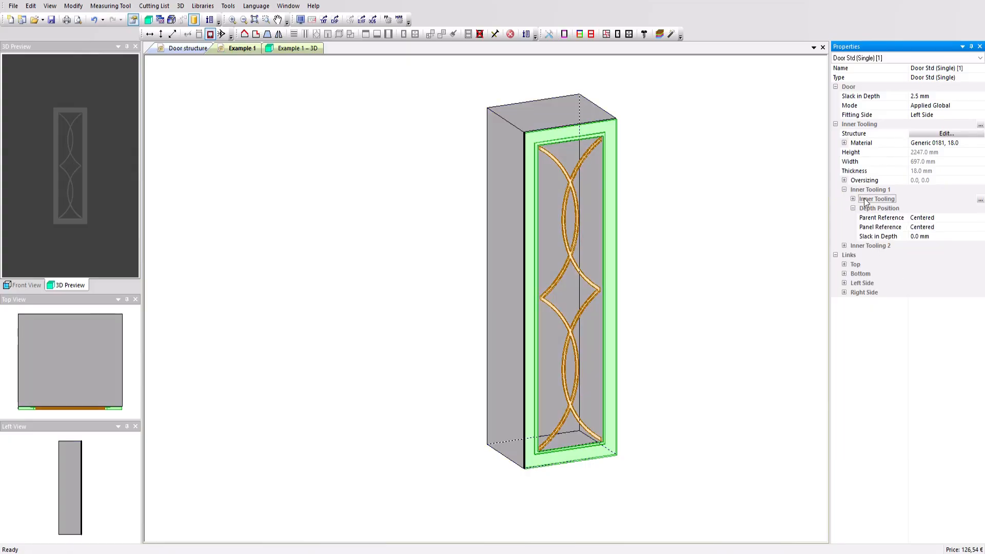
{"action": "left_click", "coordinate": [853, 208]}
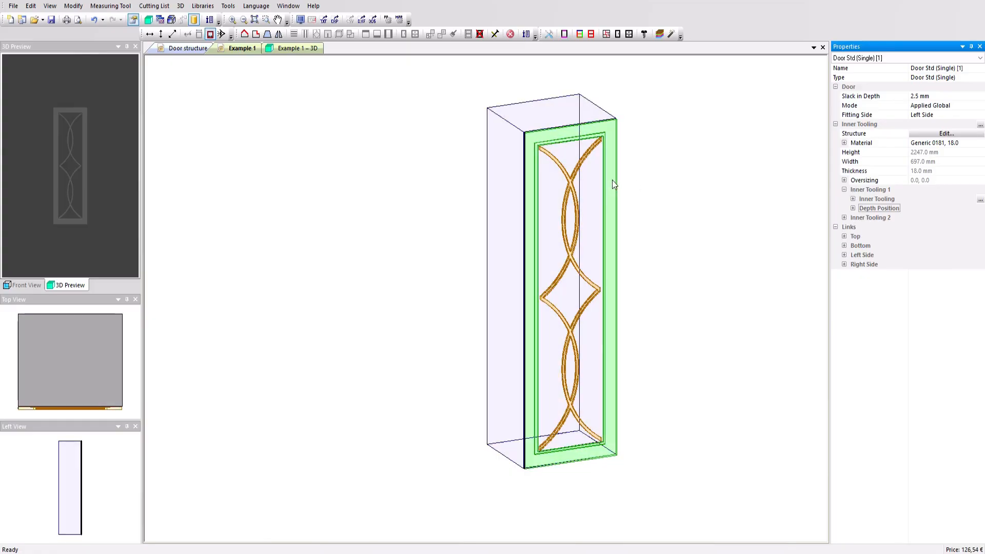
{"action": "left_click", "coordinate": [844, 218]}
{"action": "left_click", "coordinate": [923, 229]}
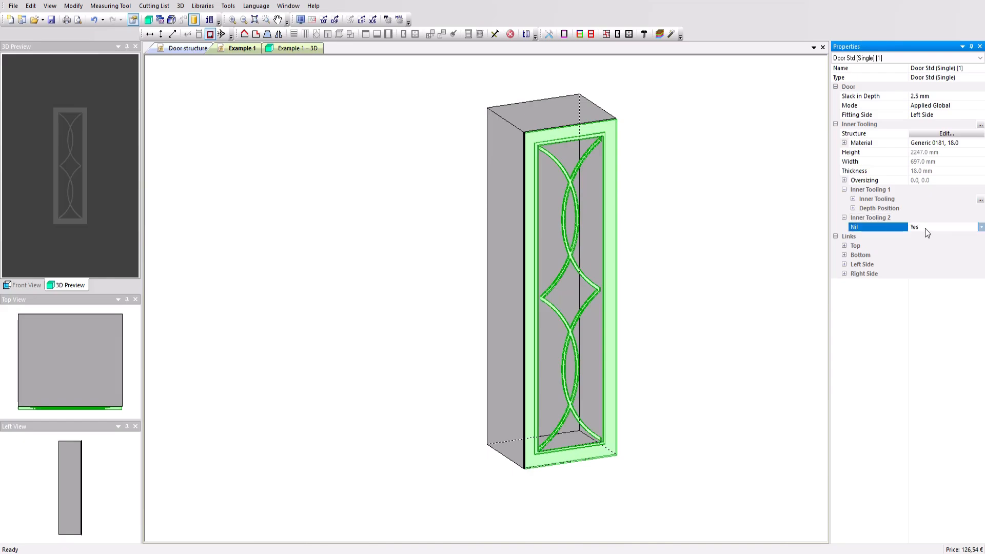
{"action": "left_click", "coordinate": [925, 229]}
{"action": "left_click", "coordinate": [921, 244]}
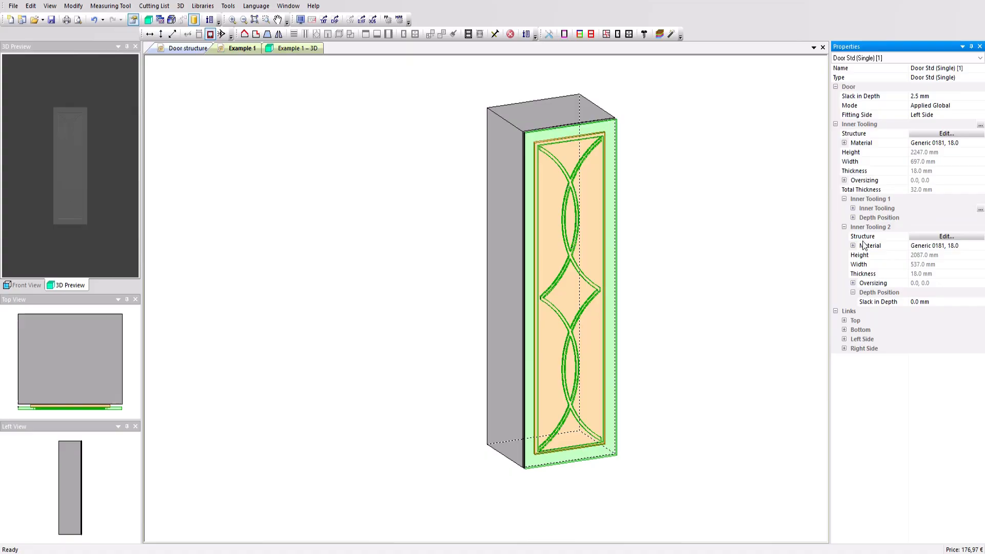
- Set the material of the Inner Tooling 2 panel to zz-Glass 004 transparent
{"action": "left_click", "coordinate": [922, 248]}
{"action": "scroll", "coordinate": [952, 399], "scroll_direction": "down", "scroll_amount": 10}
{"action": "scroll", "coordinate": [957, 403], "scroll_direction": "down", "scroll_amount": 15}
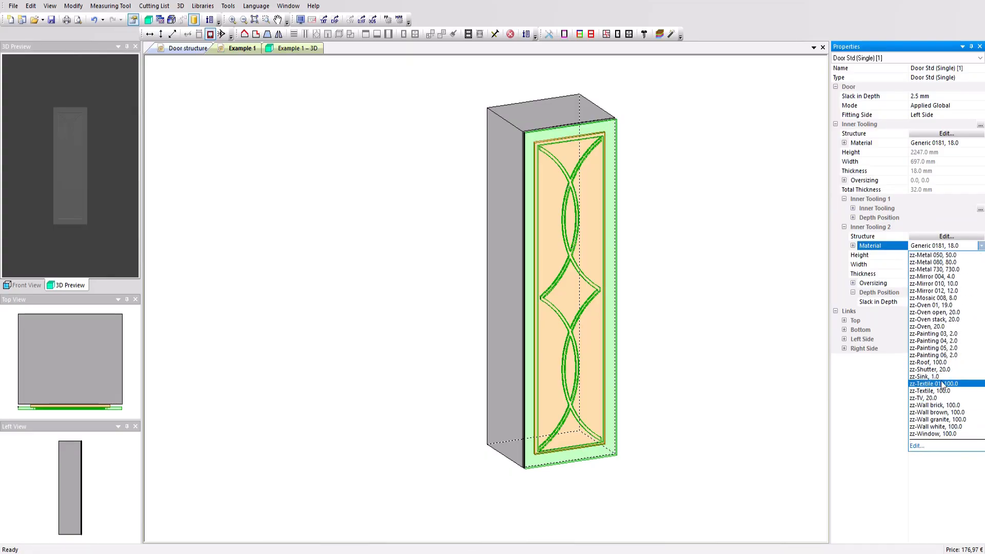
{"action": "scroll", "coordinate": [946, 380], "scroll_direction": "up", "scroll_amount": 9}
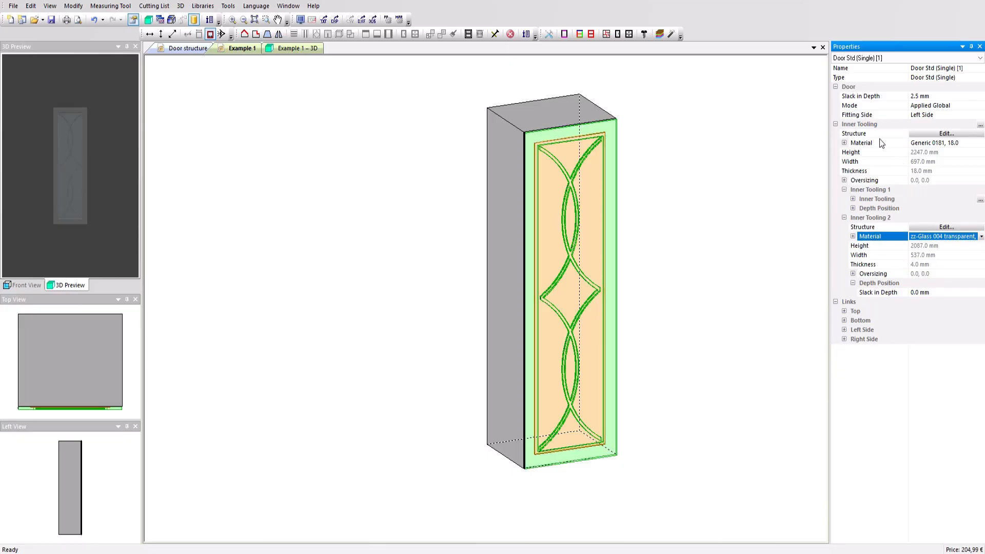
- Set the cabinet's overall height to 2200 mm
{"action": "left_click", "coordinate": [774, 203]}
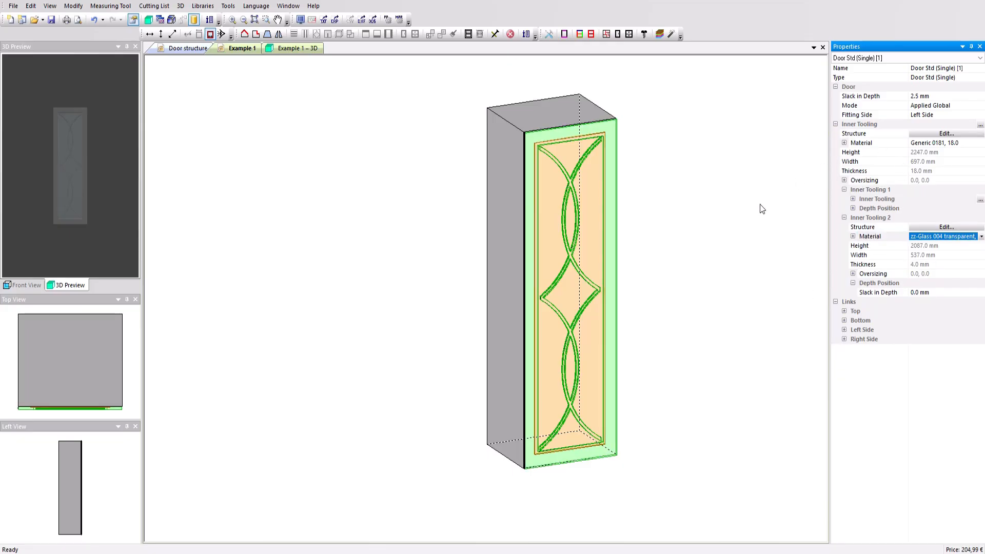
{"action": "left_click", "coordinate": [941, 90]}
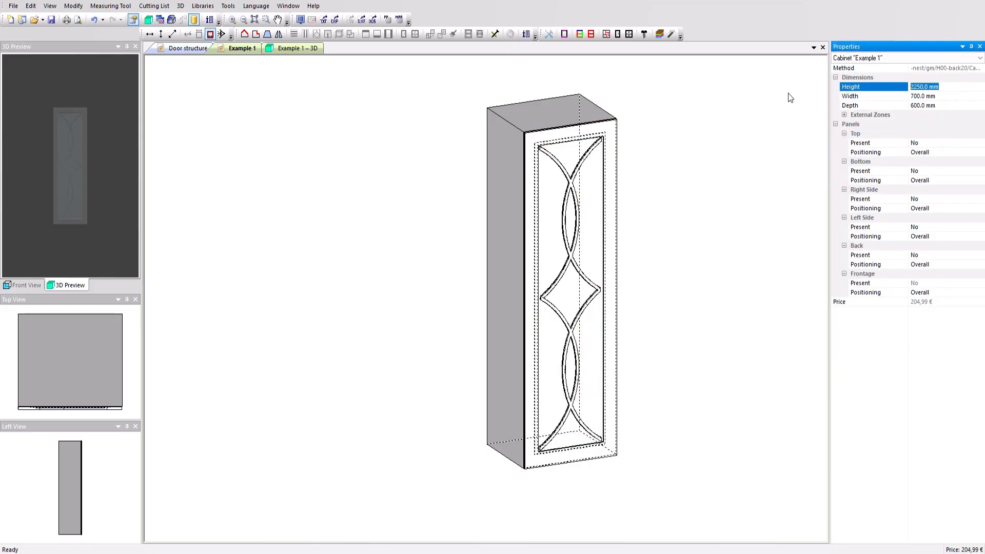
{"action": "type", "text": "2200"}
{"action": "key", "text": "Return"}
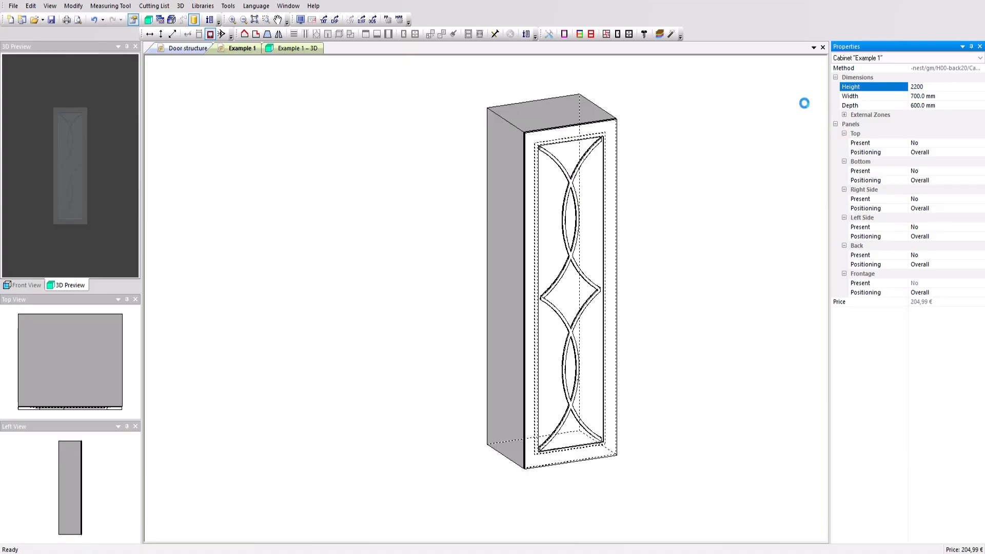
- Set the cabinet's overall width to 750 mm
{"action": "left_click", "coordinate": [942, 97]}
{"action": "type", "text": "6"}
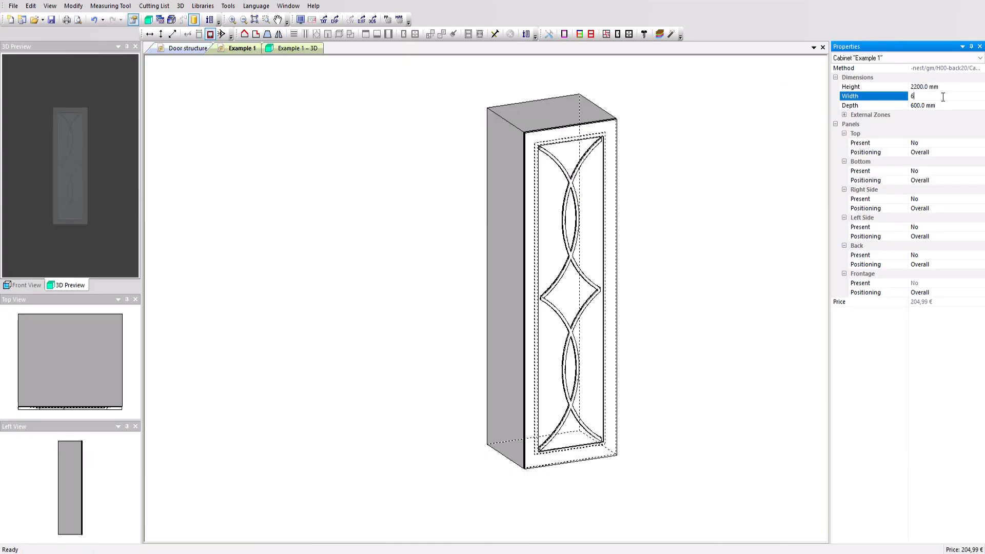
{"action": "key", "text": "BackSpace"}
{"action": "type", "text": "750"}
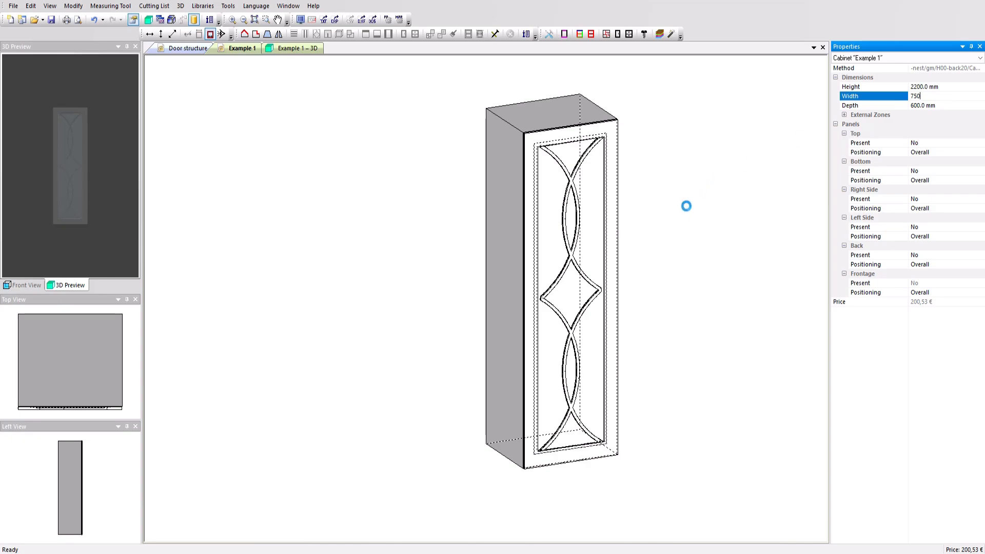
{"action": "key", "text": "Return"}
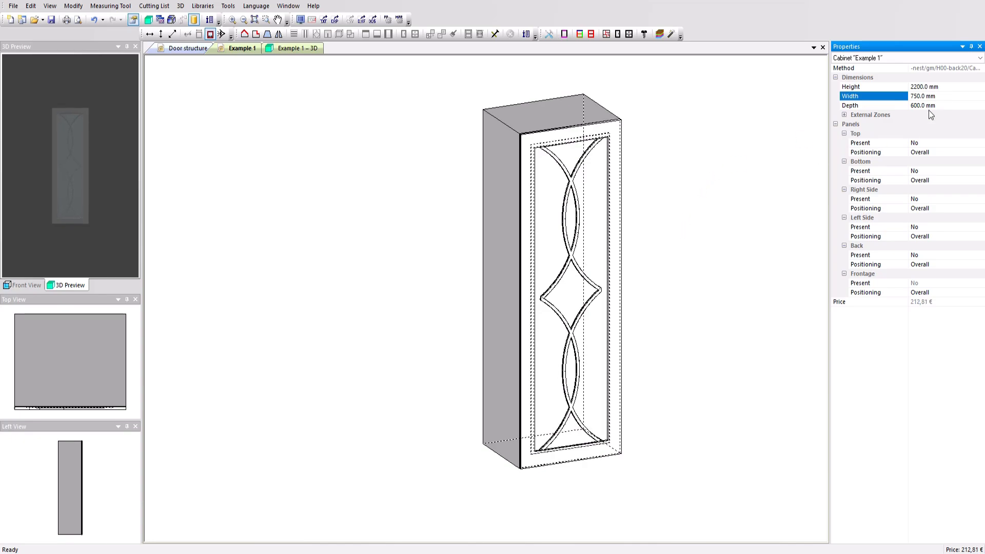
- Set the cabinet's overall width to 650 mm and select the door
{"action": "left_click", "coordinate": [948, 96]}
{"action": "type", "text": "650"}
{"action": "key", "text": "Return"}
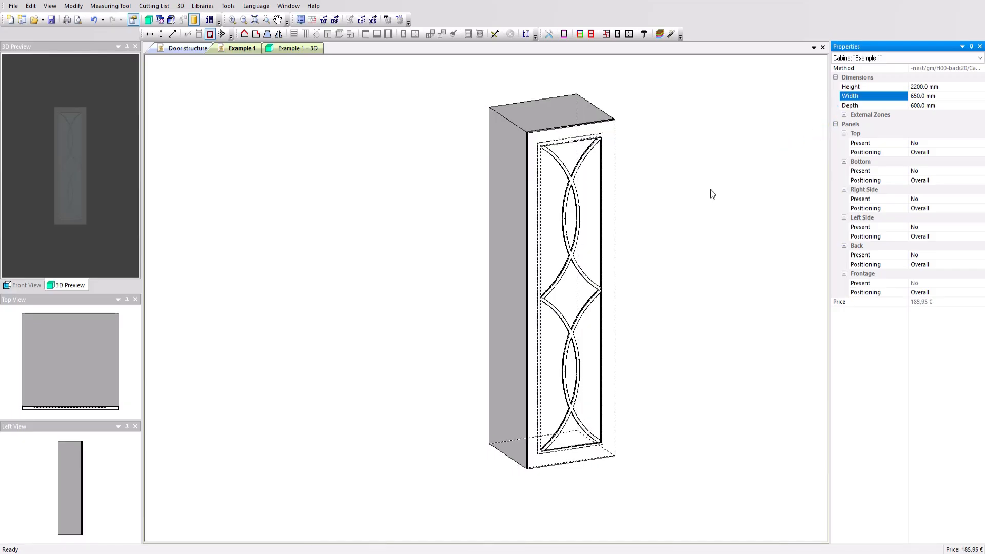
{"action": "left_click", "coordinate": [610, 199]}
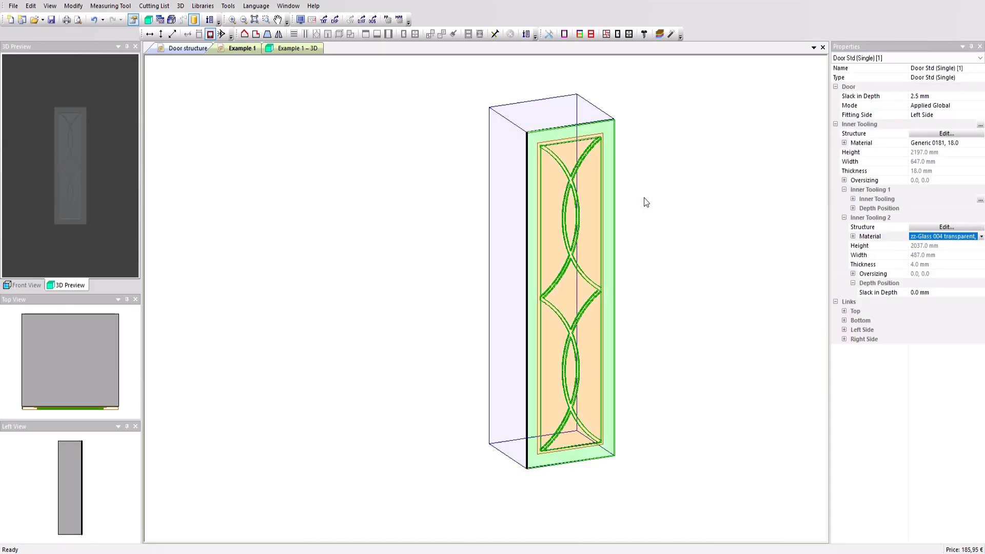